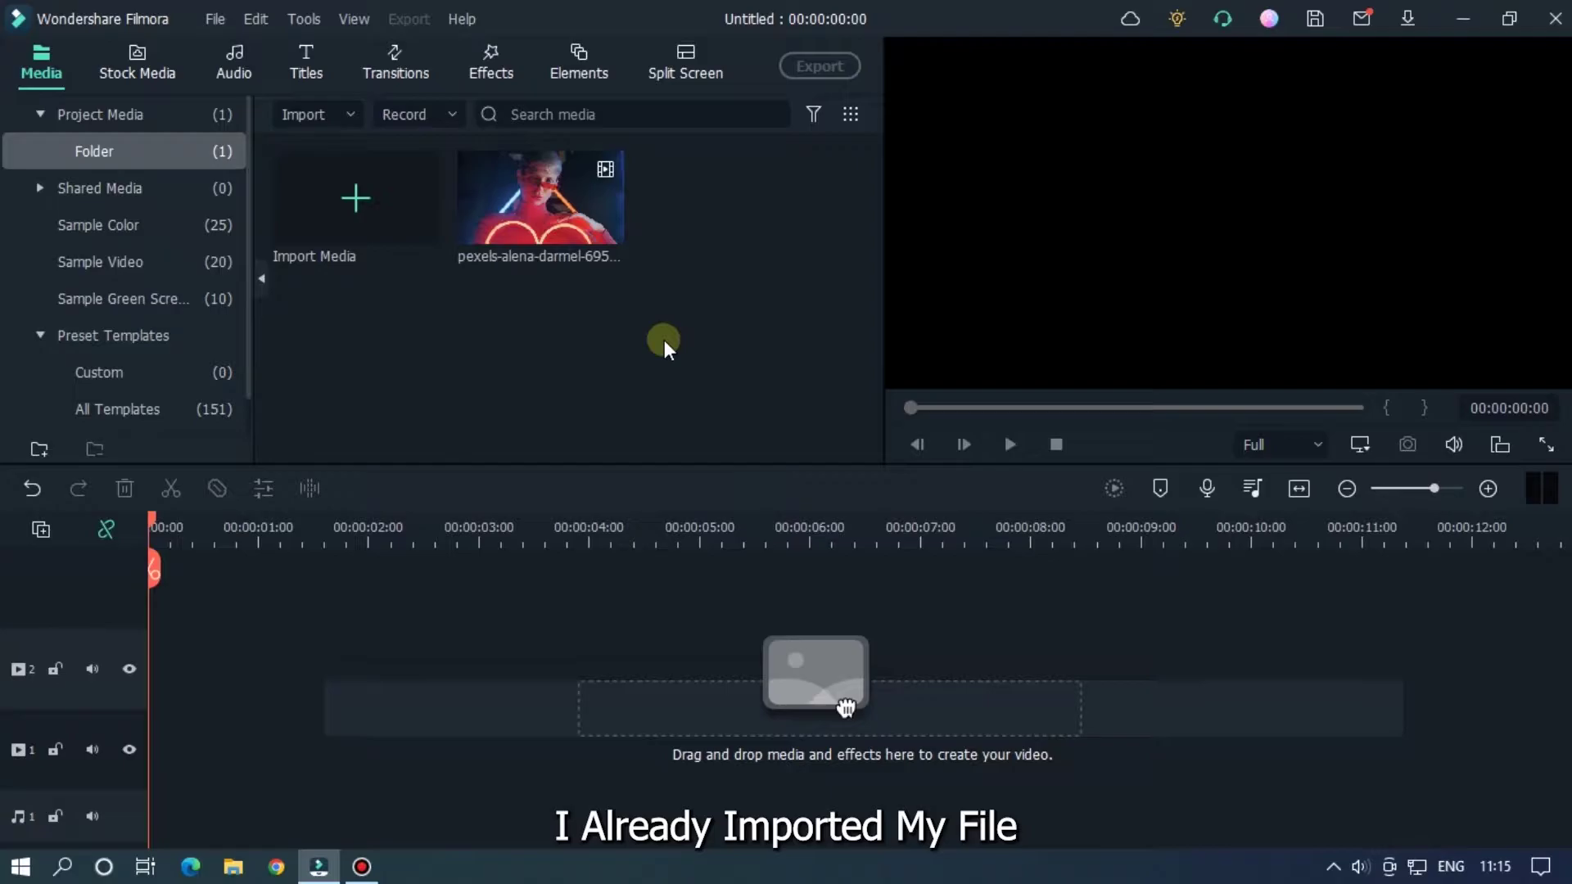
Place the pexels-alena-darmel-6950941 clip on video track 1 and again directly above on track 2
{"action": "left_click_drag", "start_coordinate": [606, 234], "coordinate": [117, 722]}
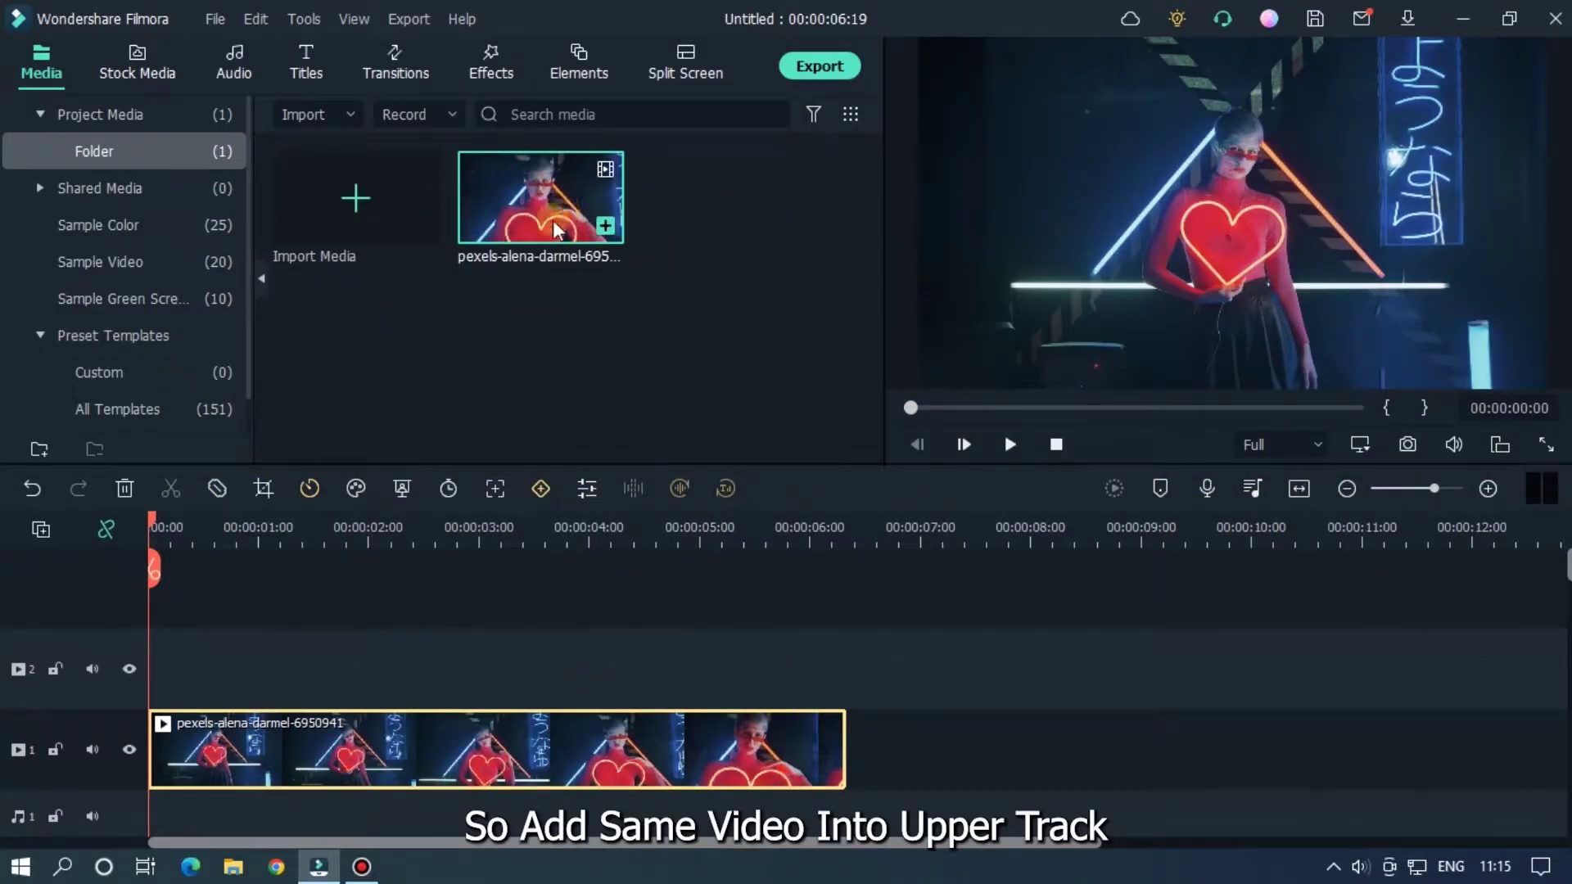
{"action": "left_click_drag", "start_coordinate": [557, 205], "coordinate": [151, 665]}
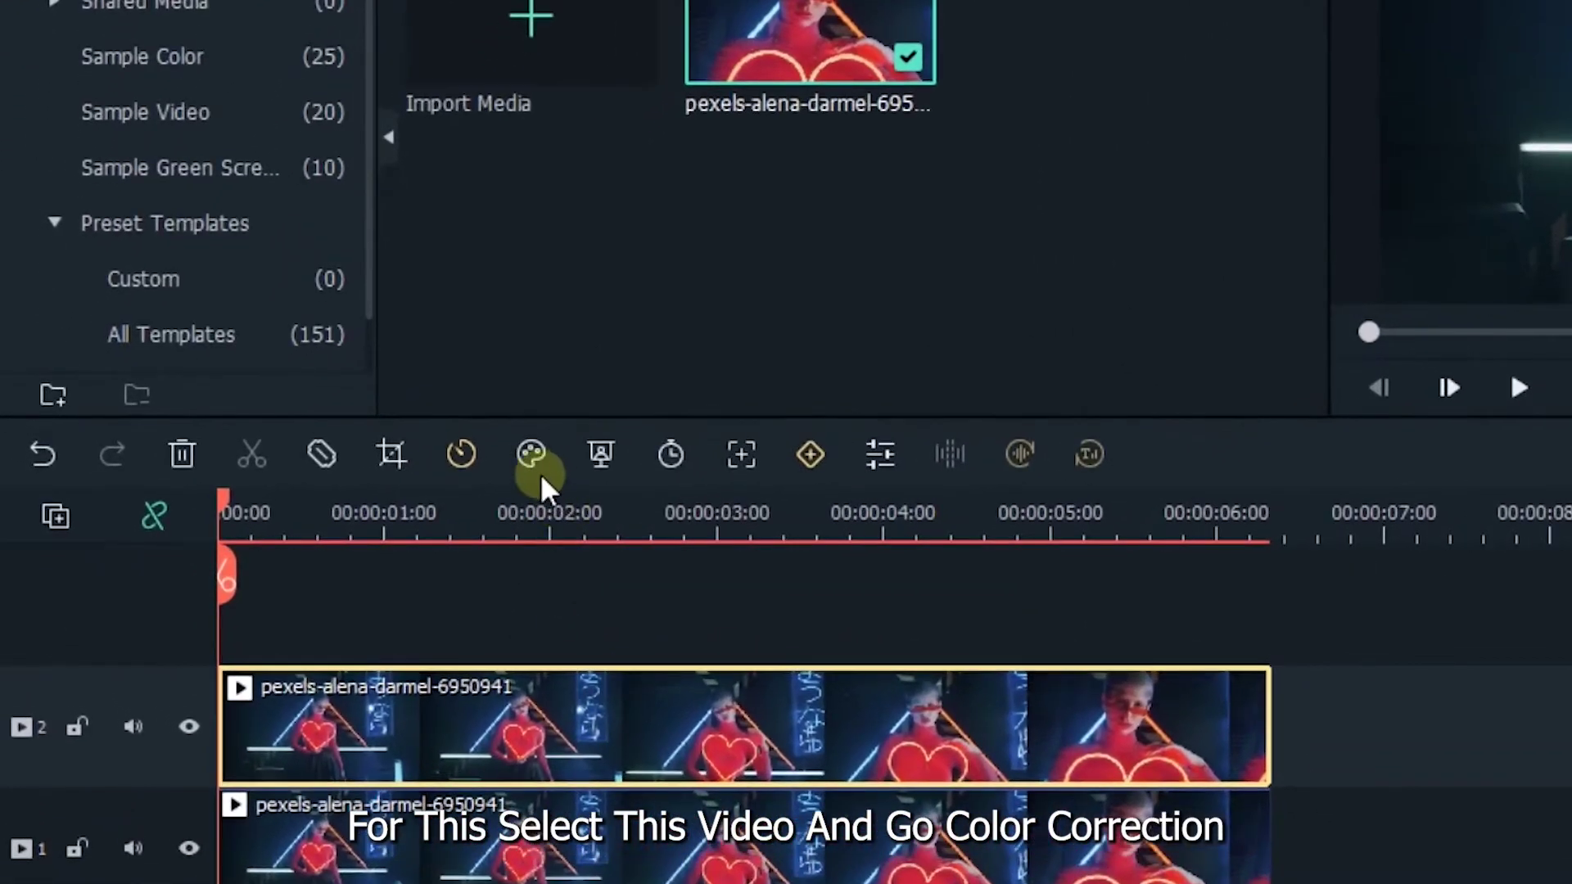
Apply the Fantasy preset in Advanced Color Correction to the track 2 clip
{"action": "left_click", "coordinate": [533, 460]}
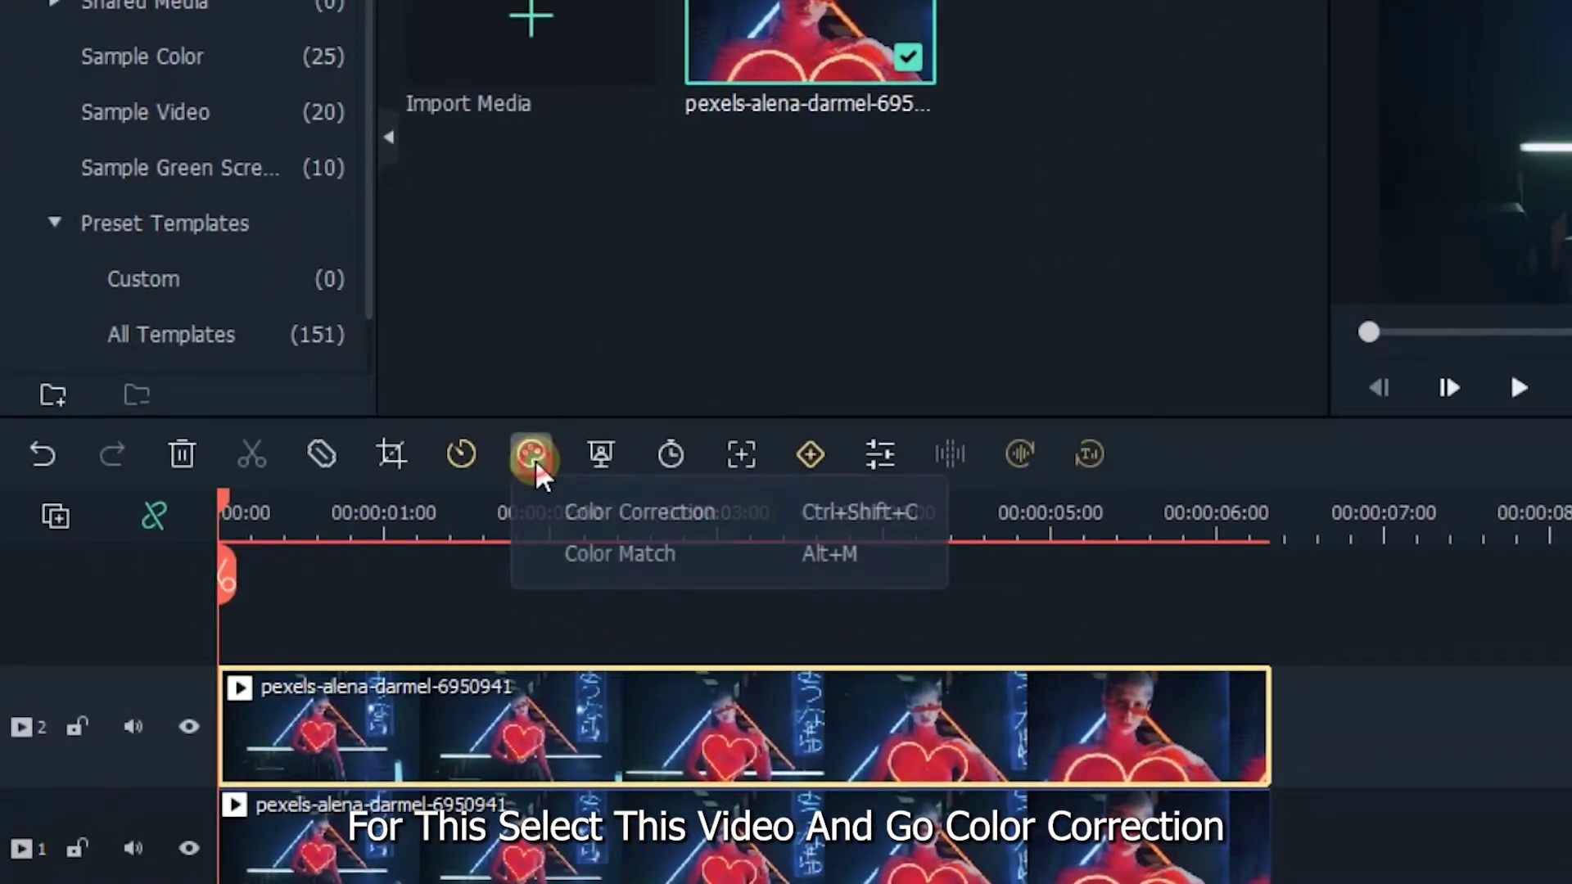
{"action": "left_click", "coordinate": [612, 506]}
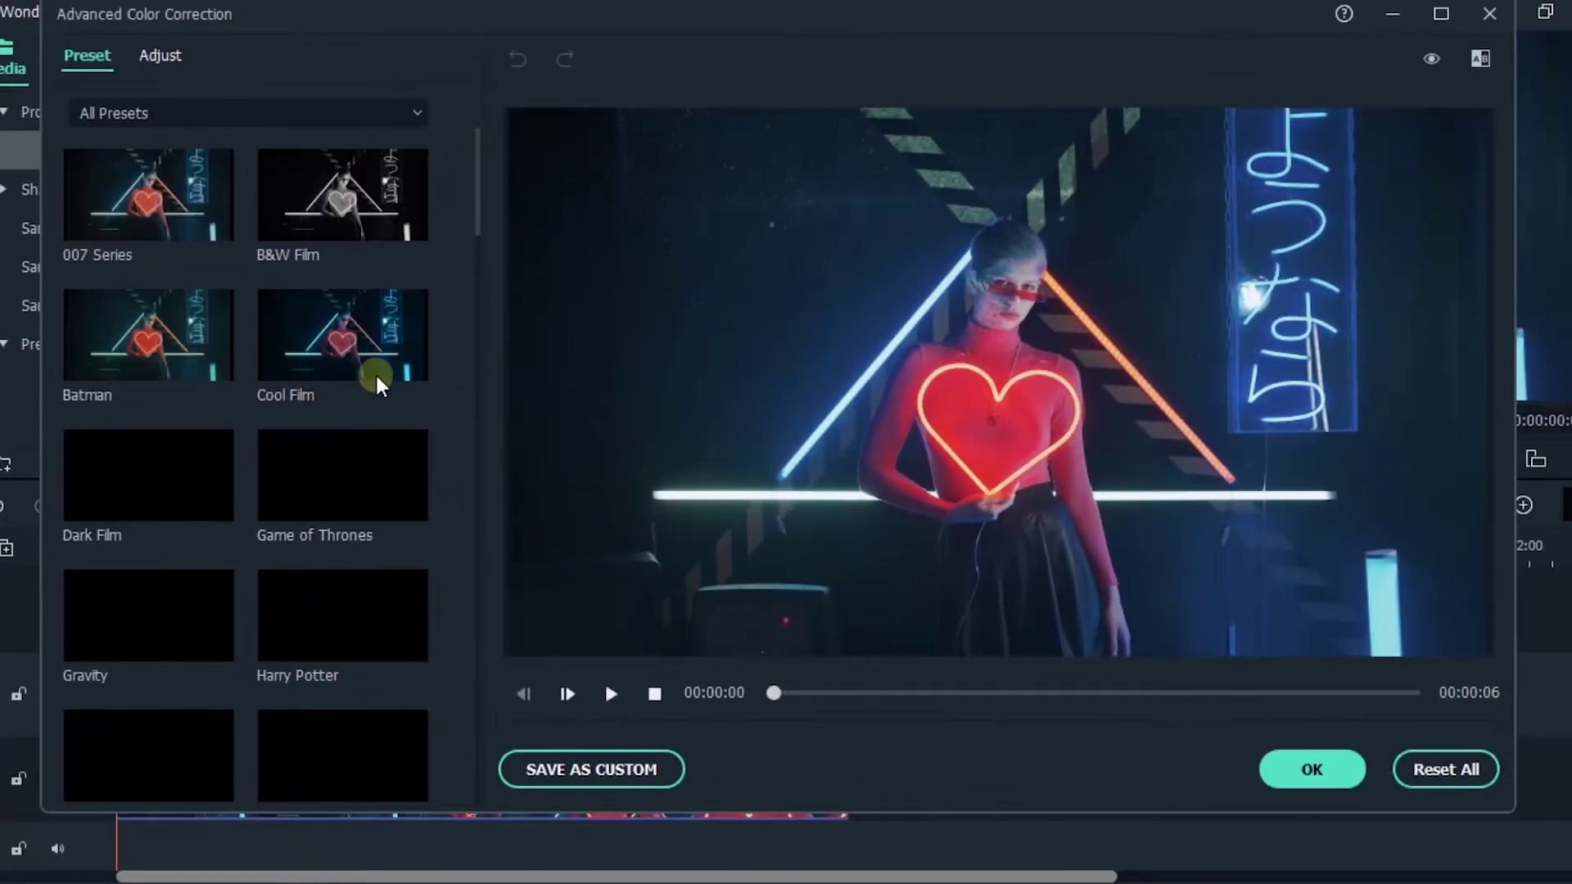
{"action": "scroll", "coordinate": [385, 381], "scroll_direction": "down", "scroll_amount": 10}
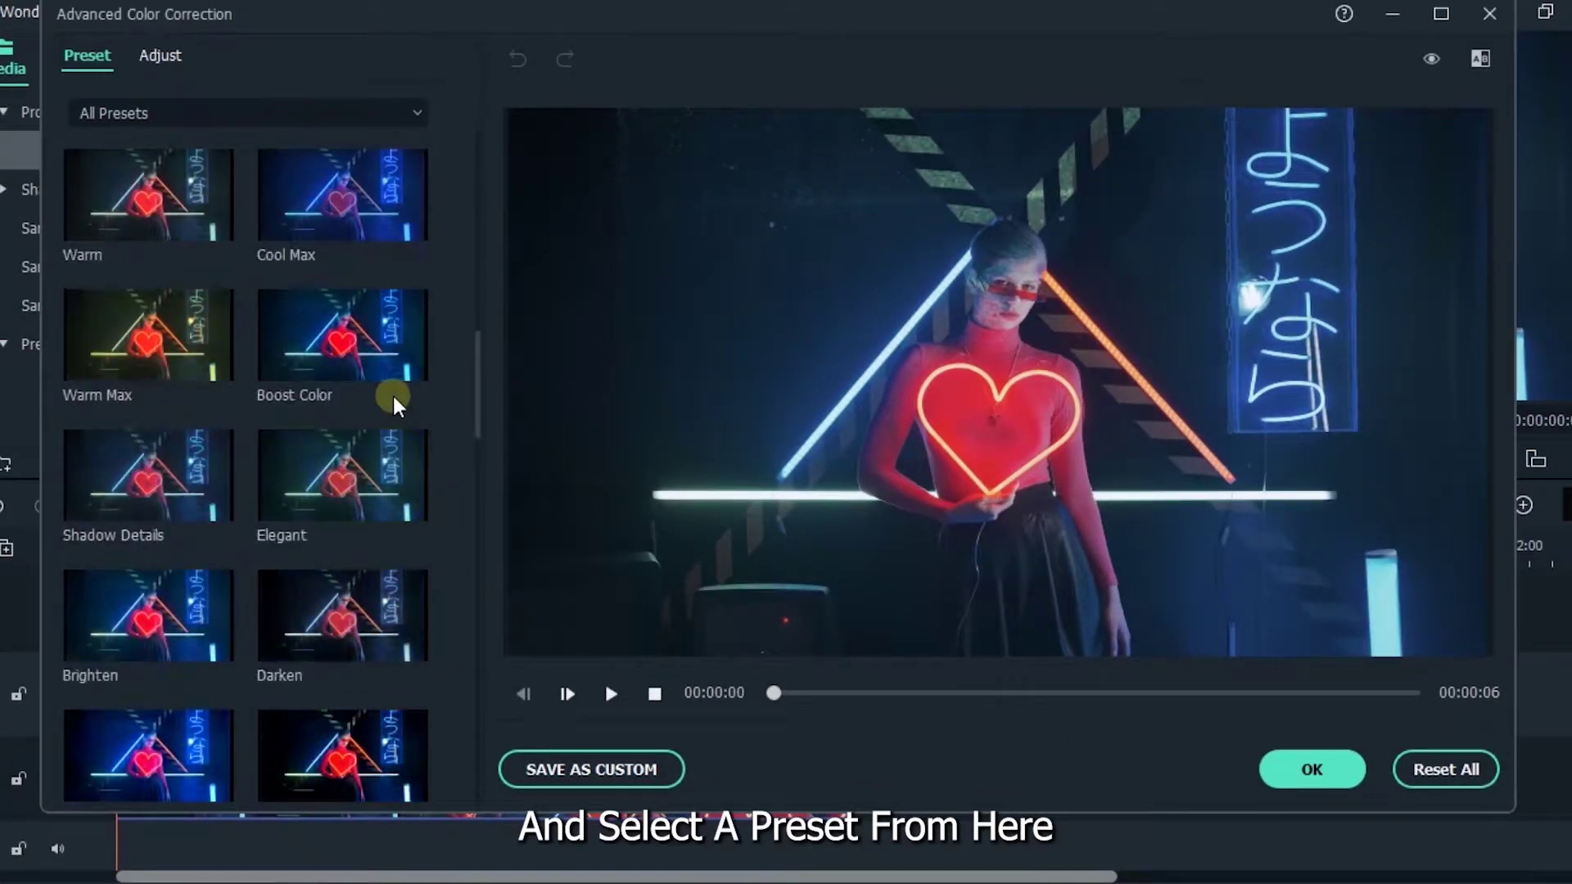
{"action": "scroll", "coordinate": [394, 403], "scroll_direction": "down", "scroll_amount": 5}
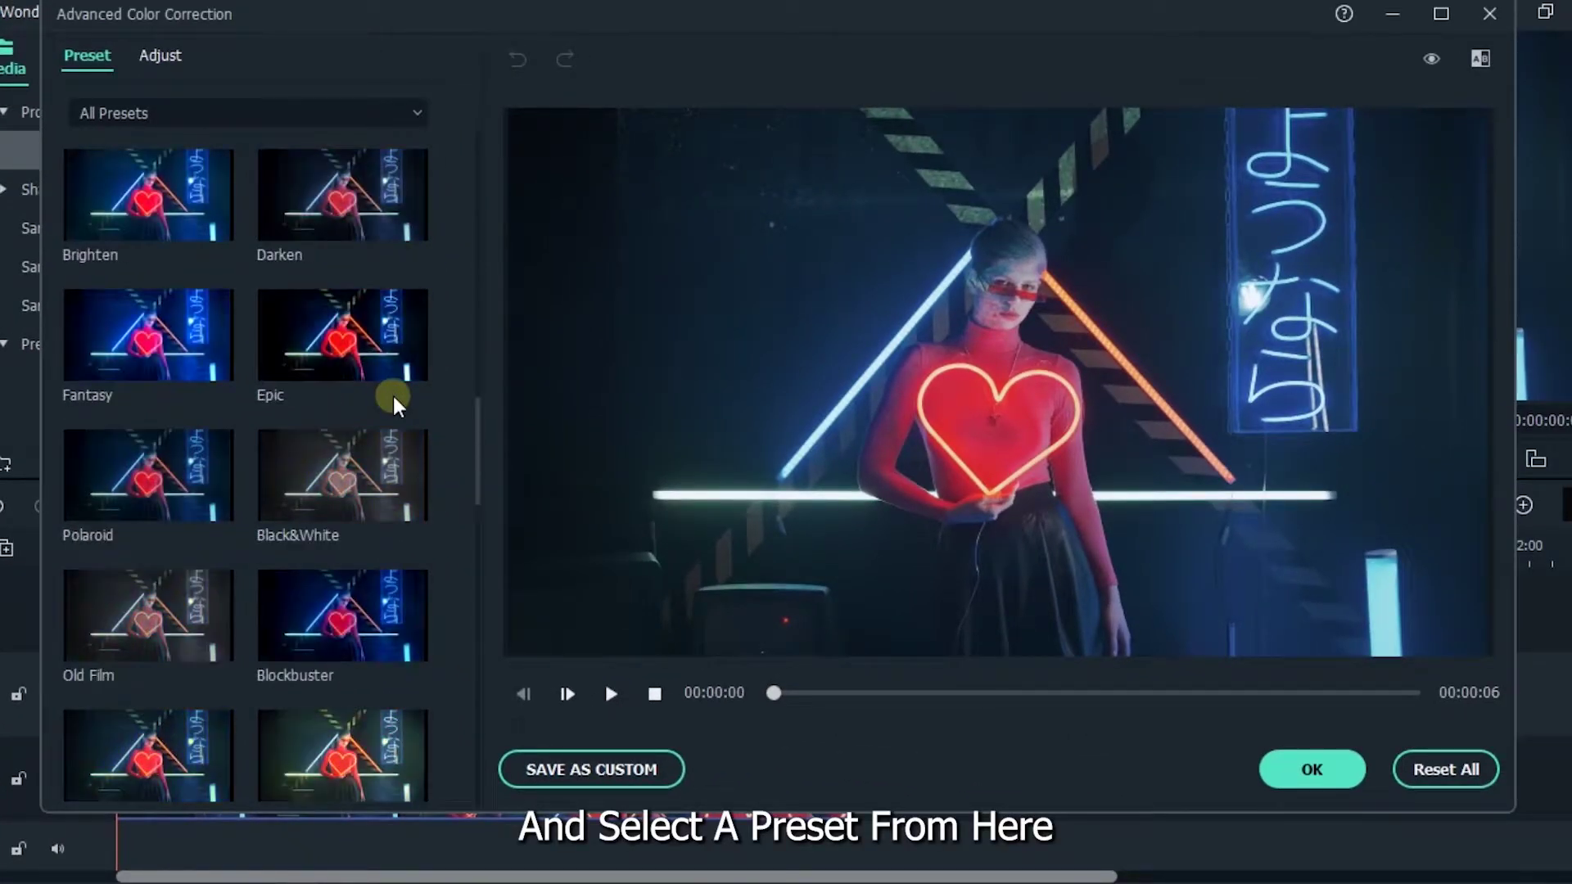
{"action": "left_click", "coordinate": [184, 341]}
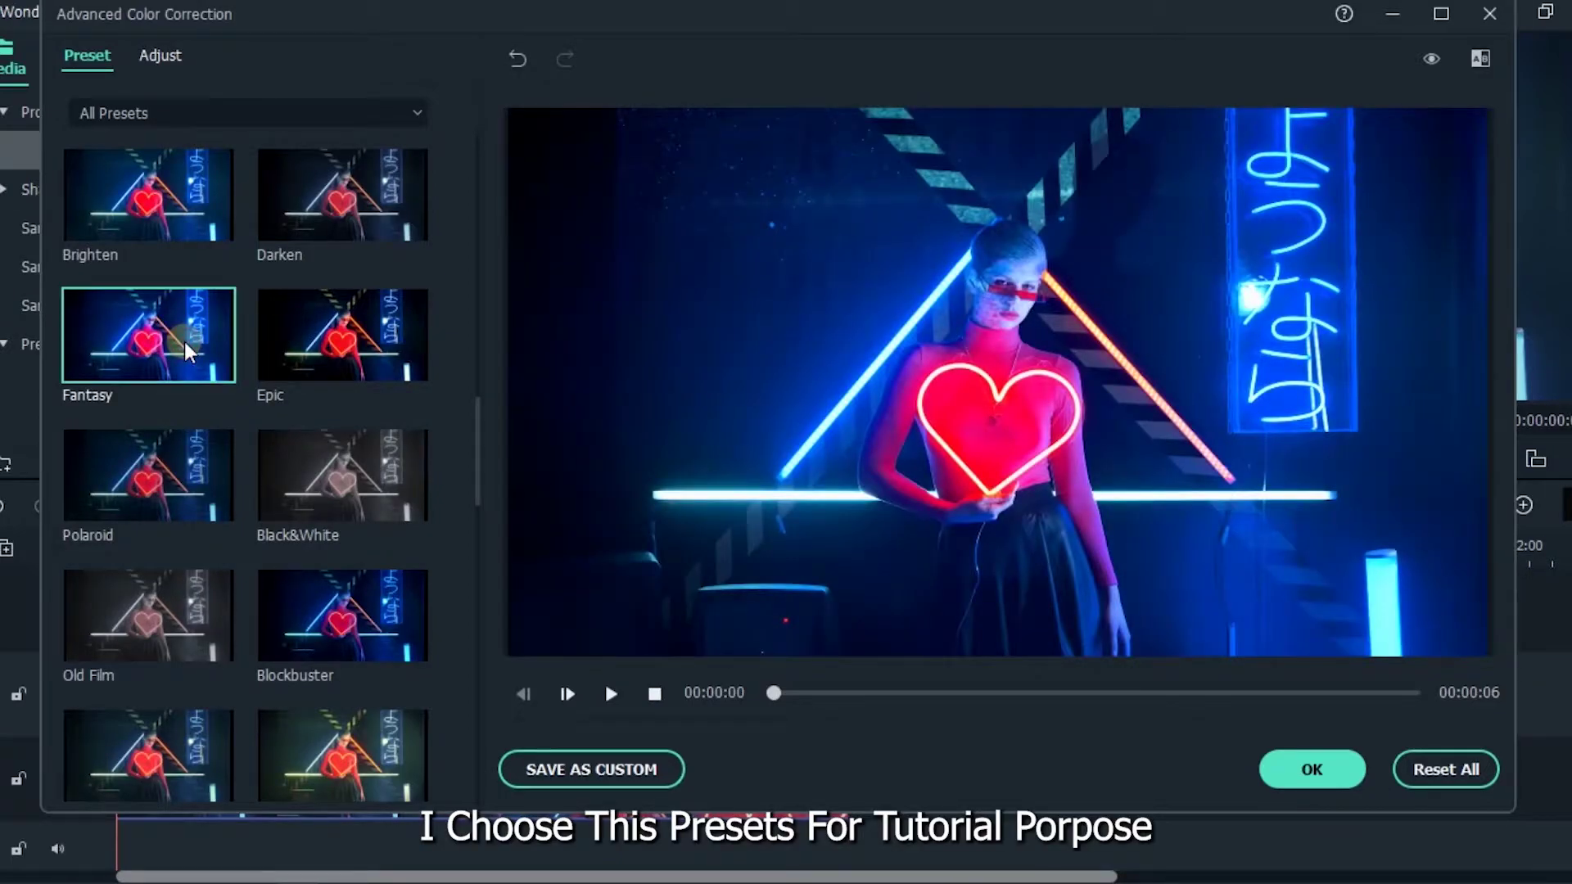
Confirm the colour correction and toggle track 2's visibility to compare graded and original footage
{"action": "left_click", "coordinate": [1282, 735]}
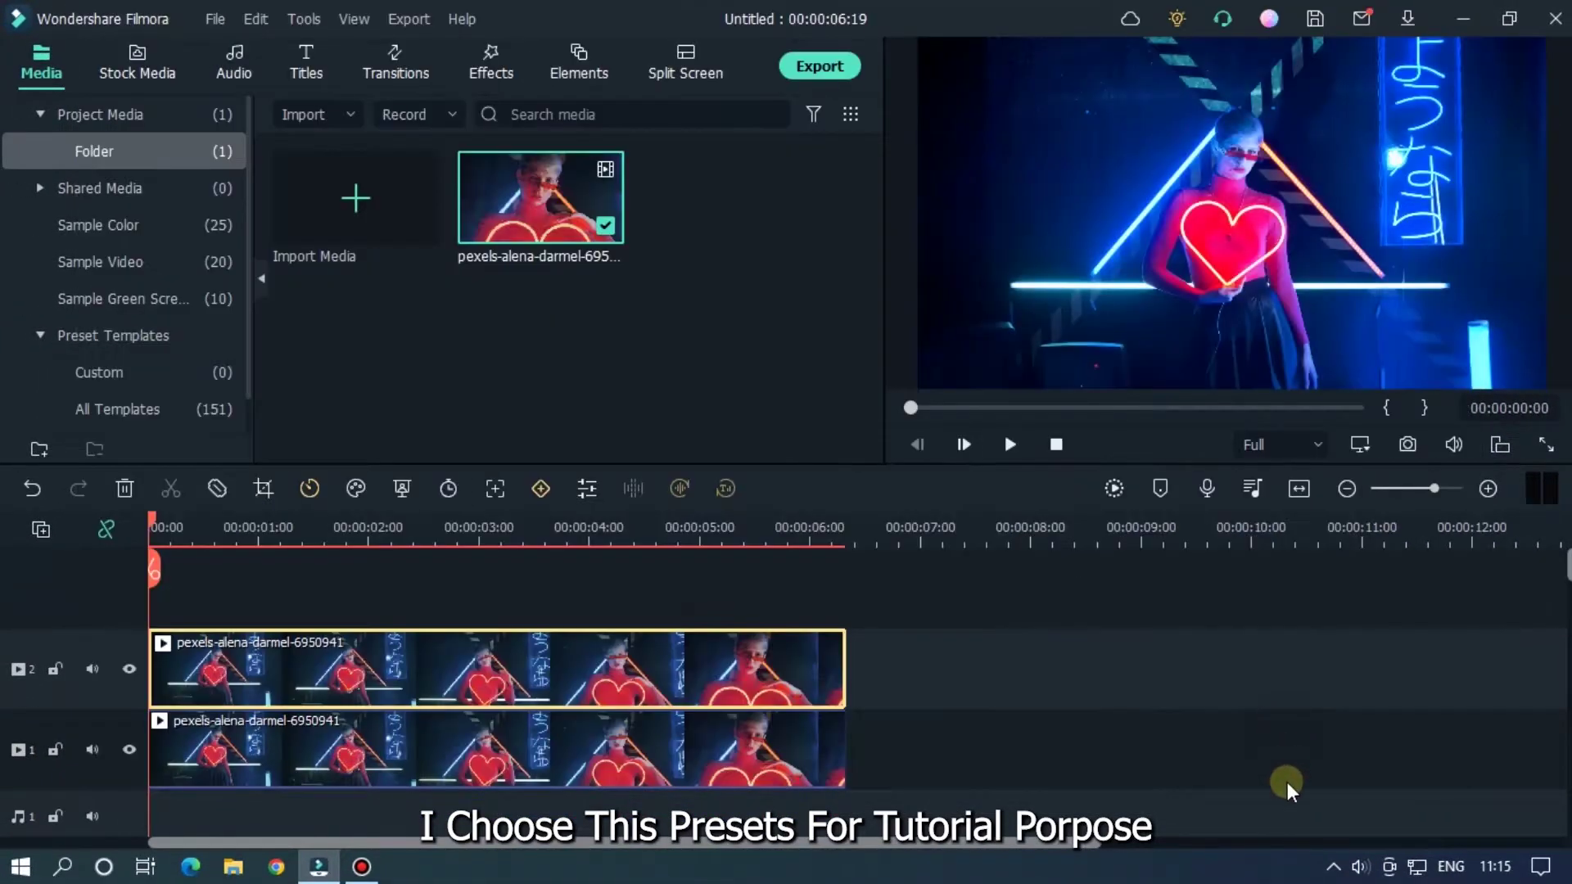
{"action": "left_click", "coordinate": [135, 666]}
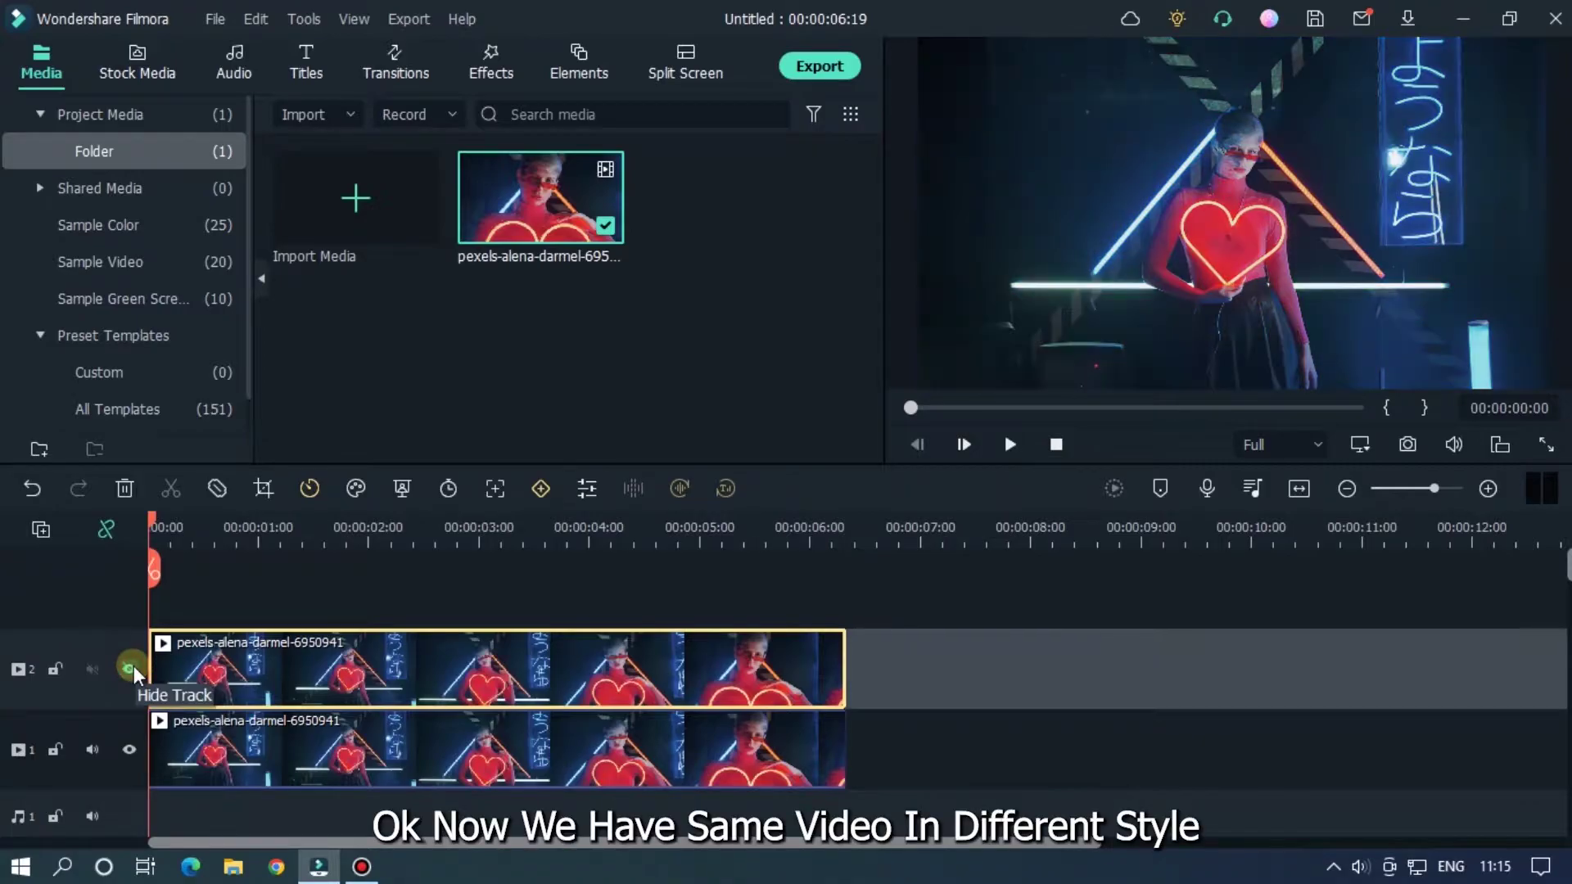
{"action": "left_click", "coordinate": [134, 666]}
{"action": "left_click", "coordinate": [134, 666]}
{"action": "left_click", "coordinate": [134, 666]}
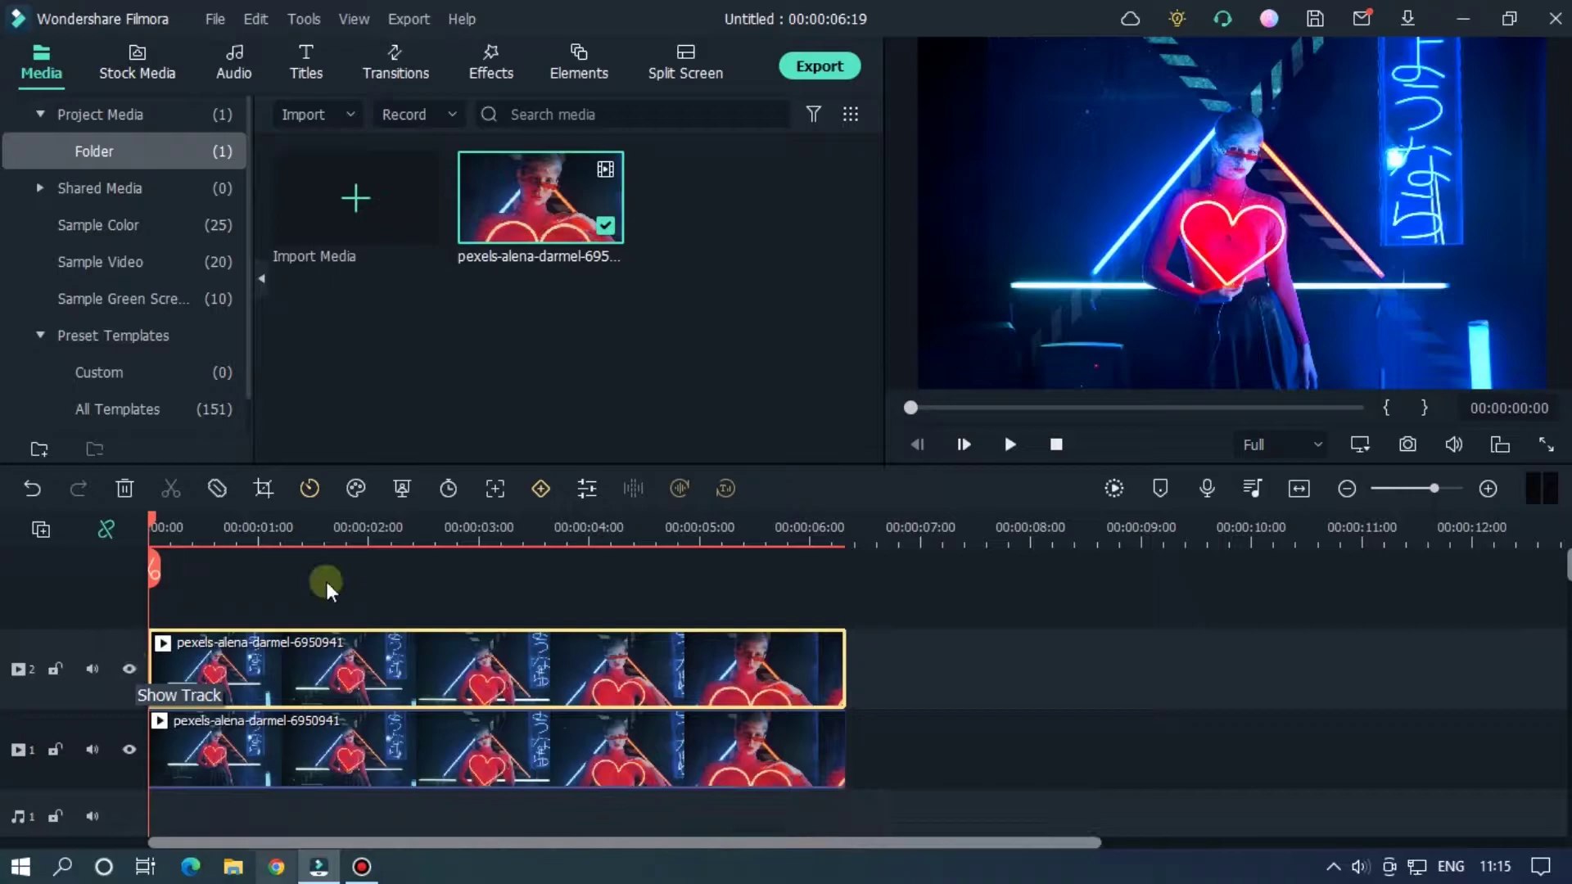
Split both stacked clips at the 00:00:02:00 mark
{"action": "left_click_drag", "start_coordinate": [309, 534], "coordinate": [378, 604]}
{"action": "left_click", "coordinate": [424, 753], "text": "ctrl"}
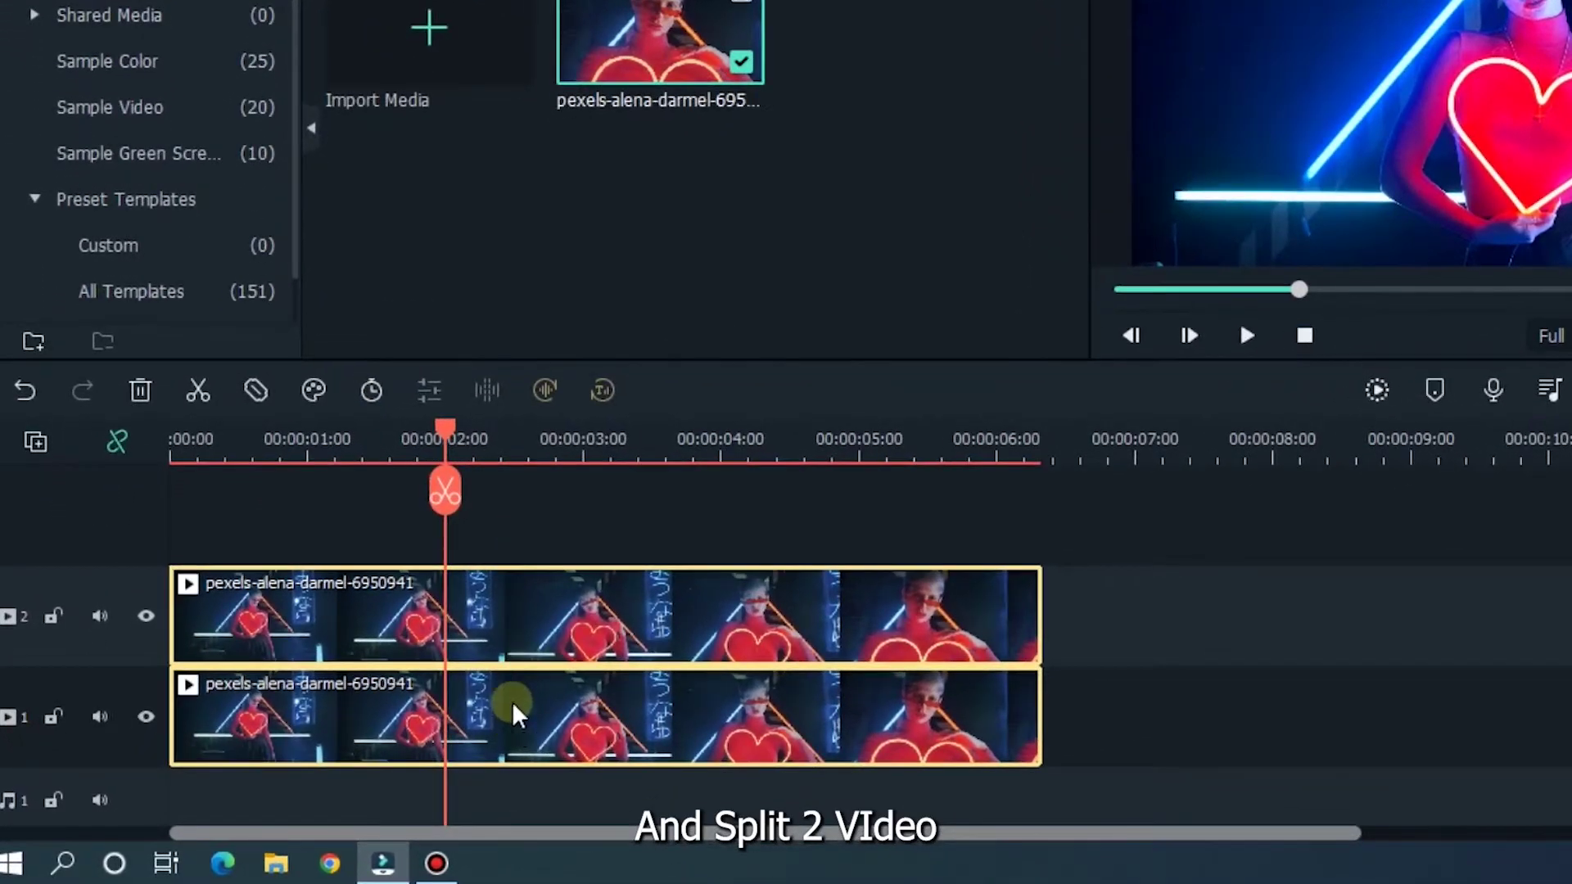
{"action": "left_click", "coordinate": [445, 495]}
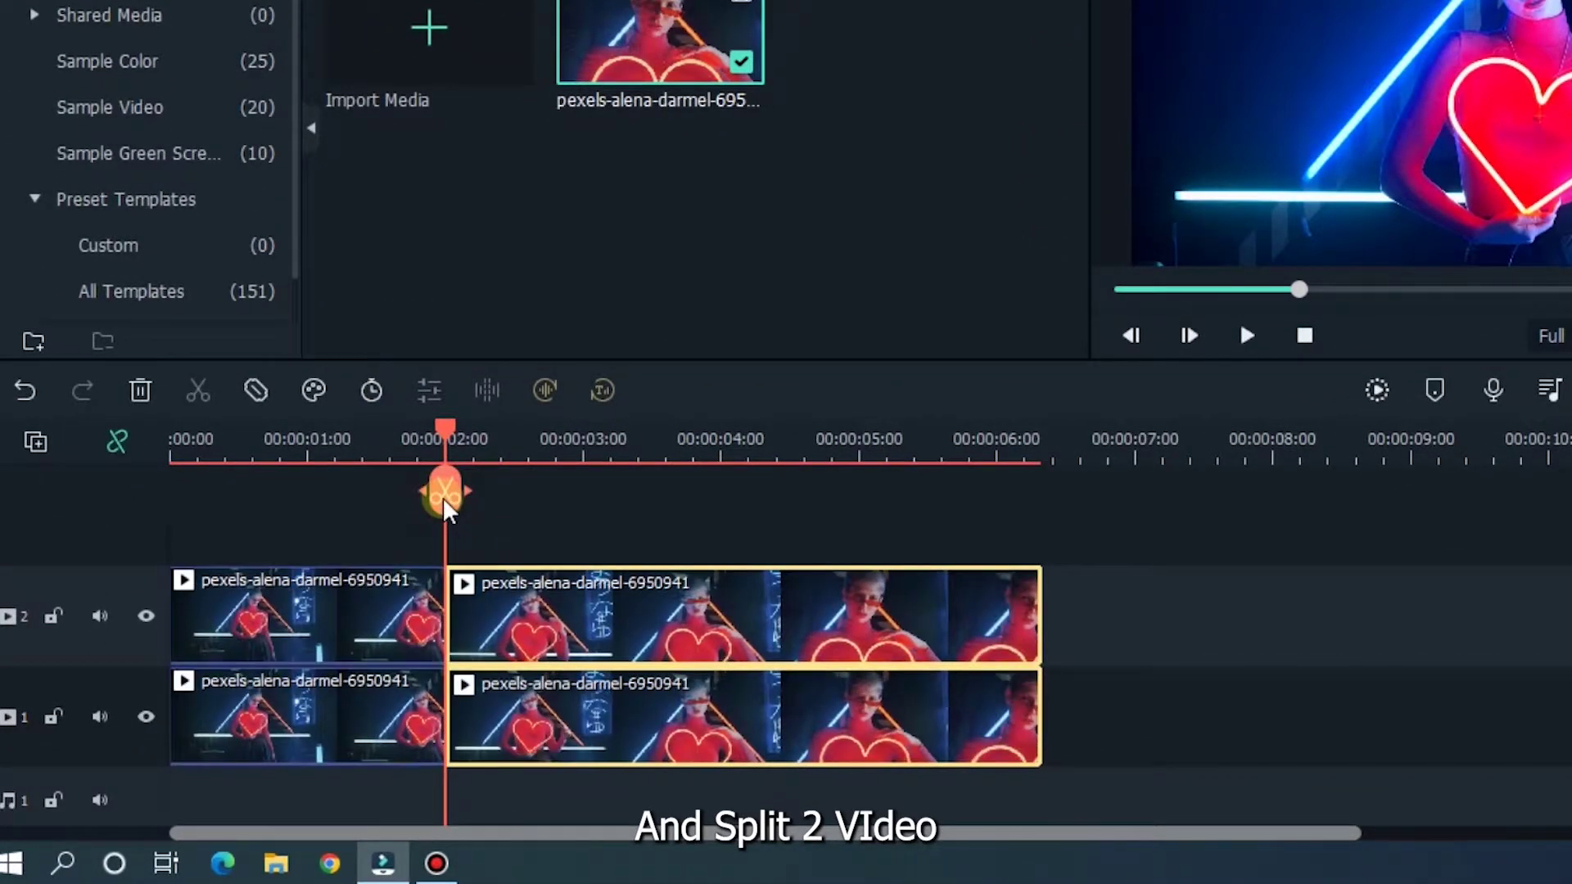
Delete the upper clip's first part and the lower clip's second part, then move the graded remainder onto track 1
{"action": "left_click", "coordinate": [353, 641]}
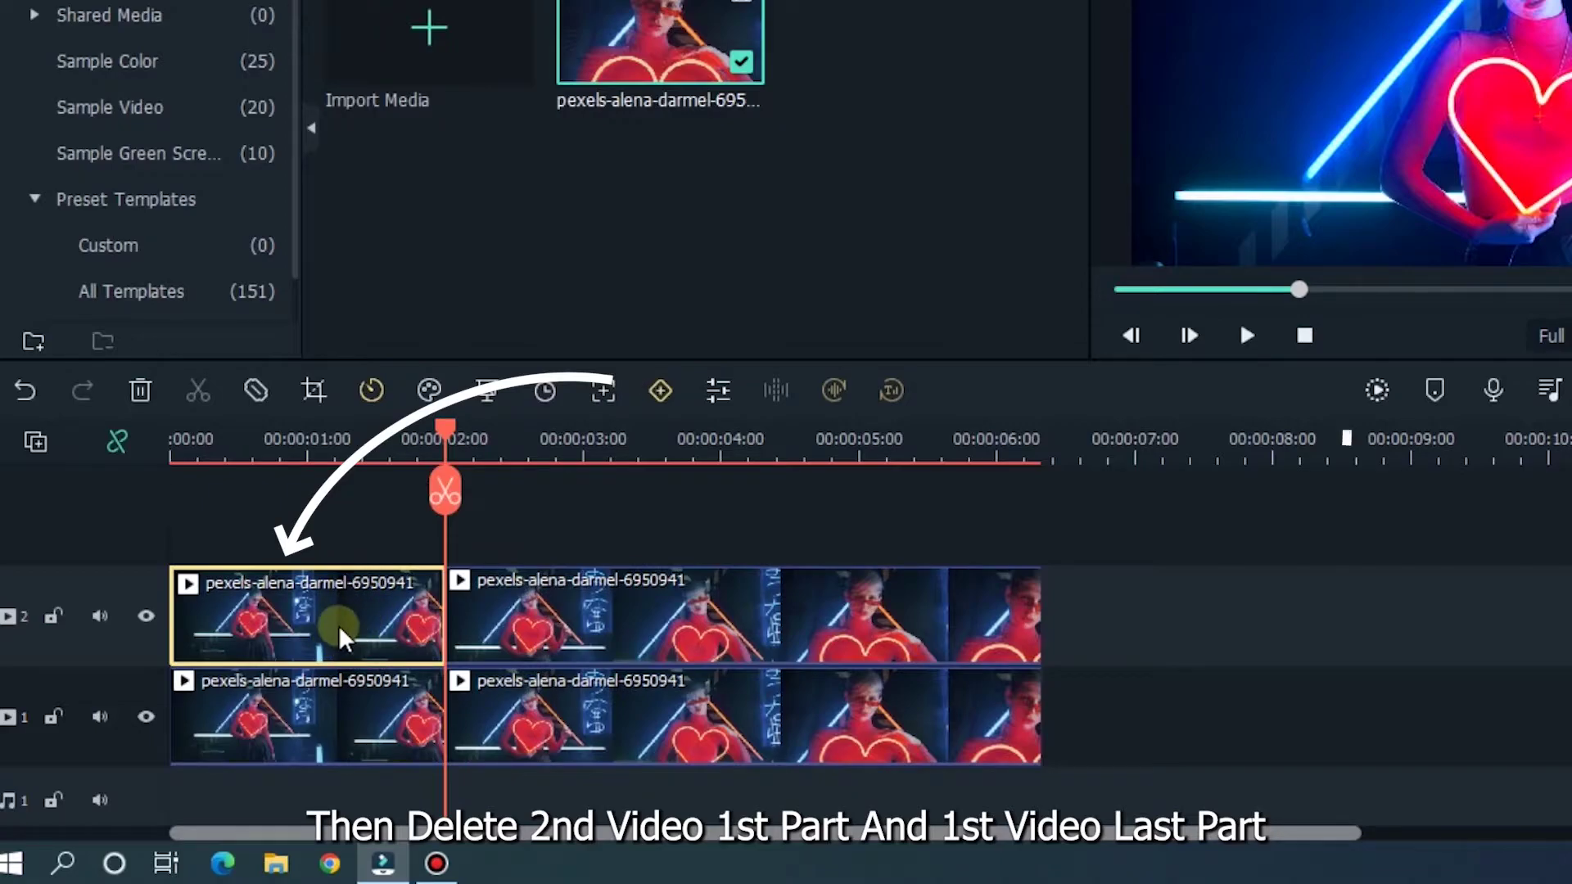
{"action": "key", "text": "Delete"}
{"action": "left_click", "coordinate": [696, 696]}
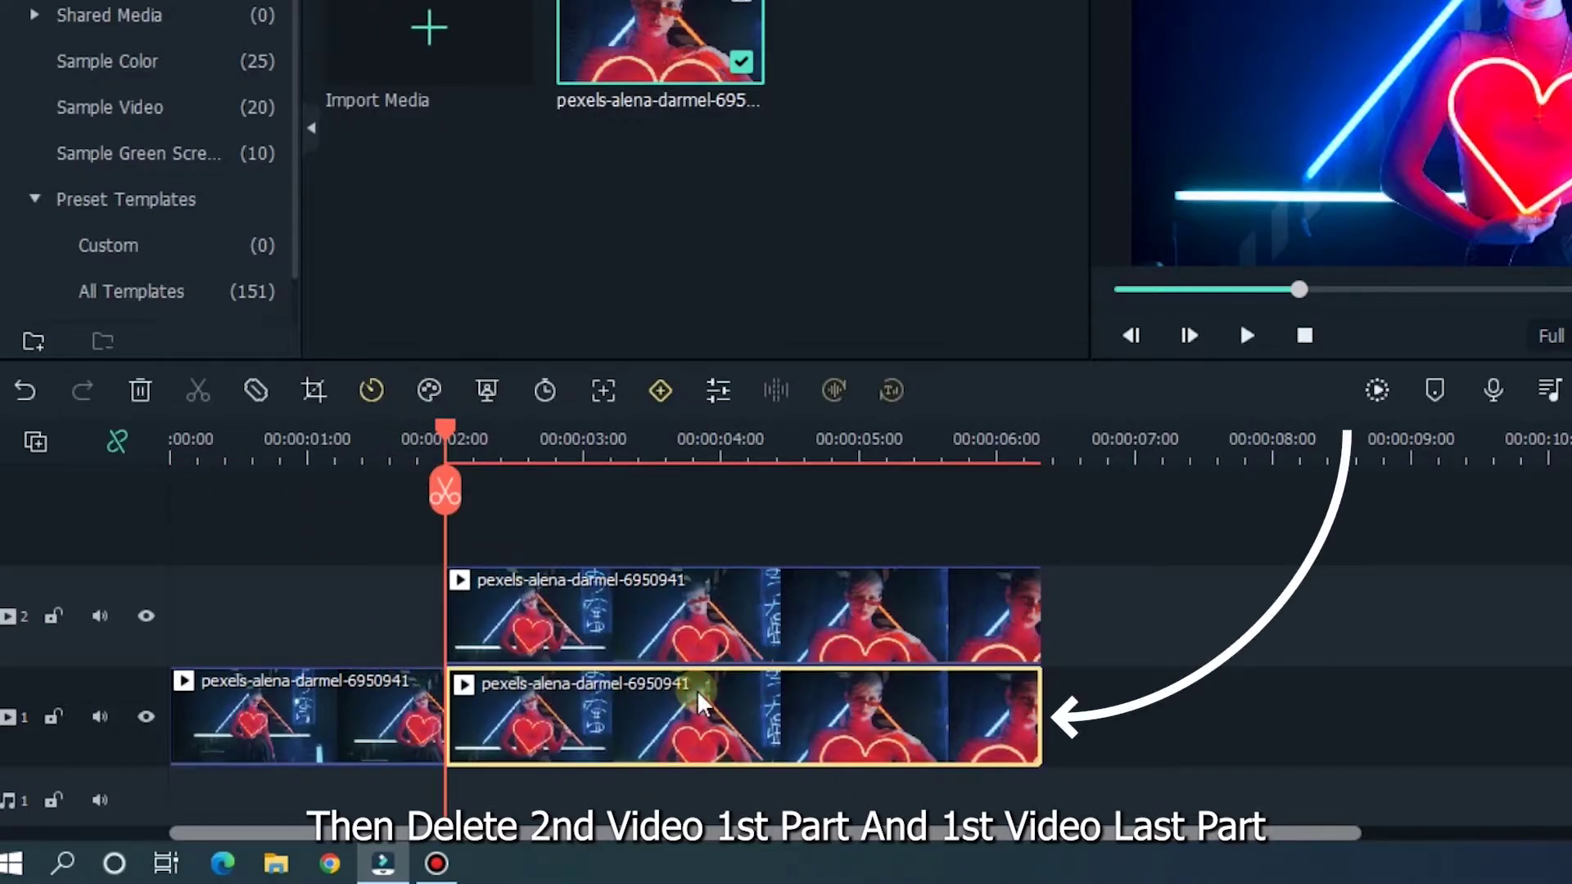
{"action": "key", "text": "Delete"}
{"action": "left_click", "coordinate": [600, 613]}
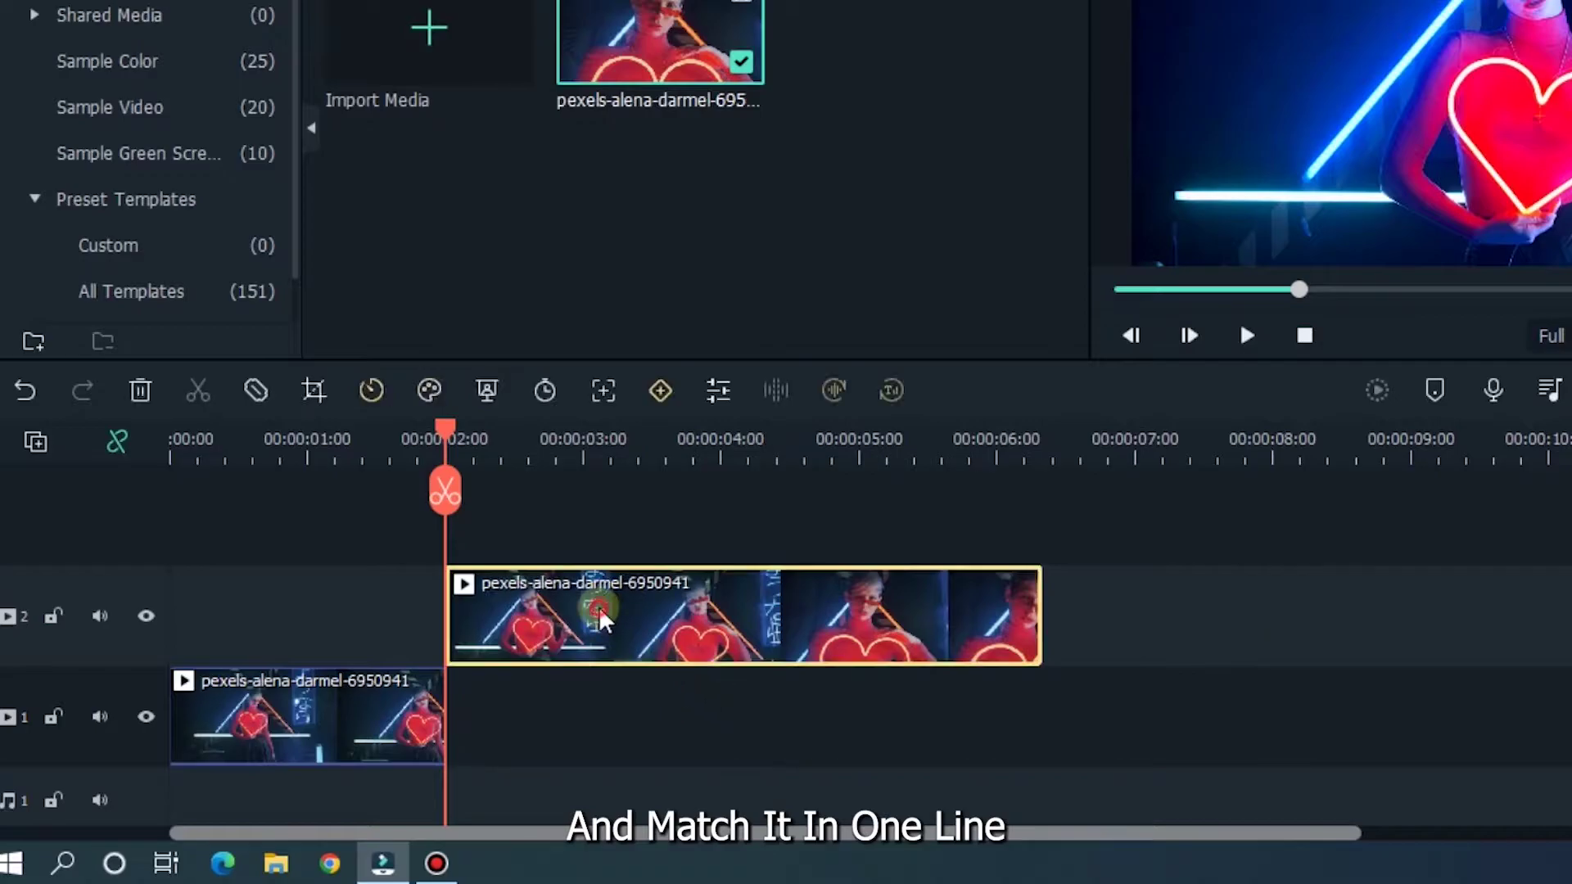
{"action": "left_click_drag", "start_coordinate": [600, 612], "coordinate": [608, 760]}
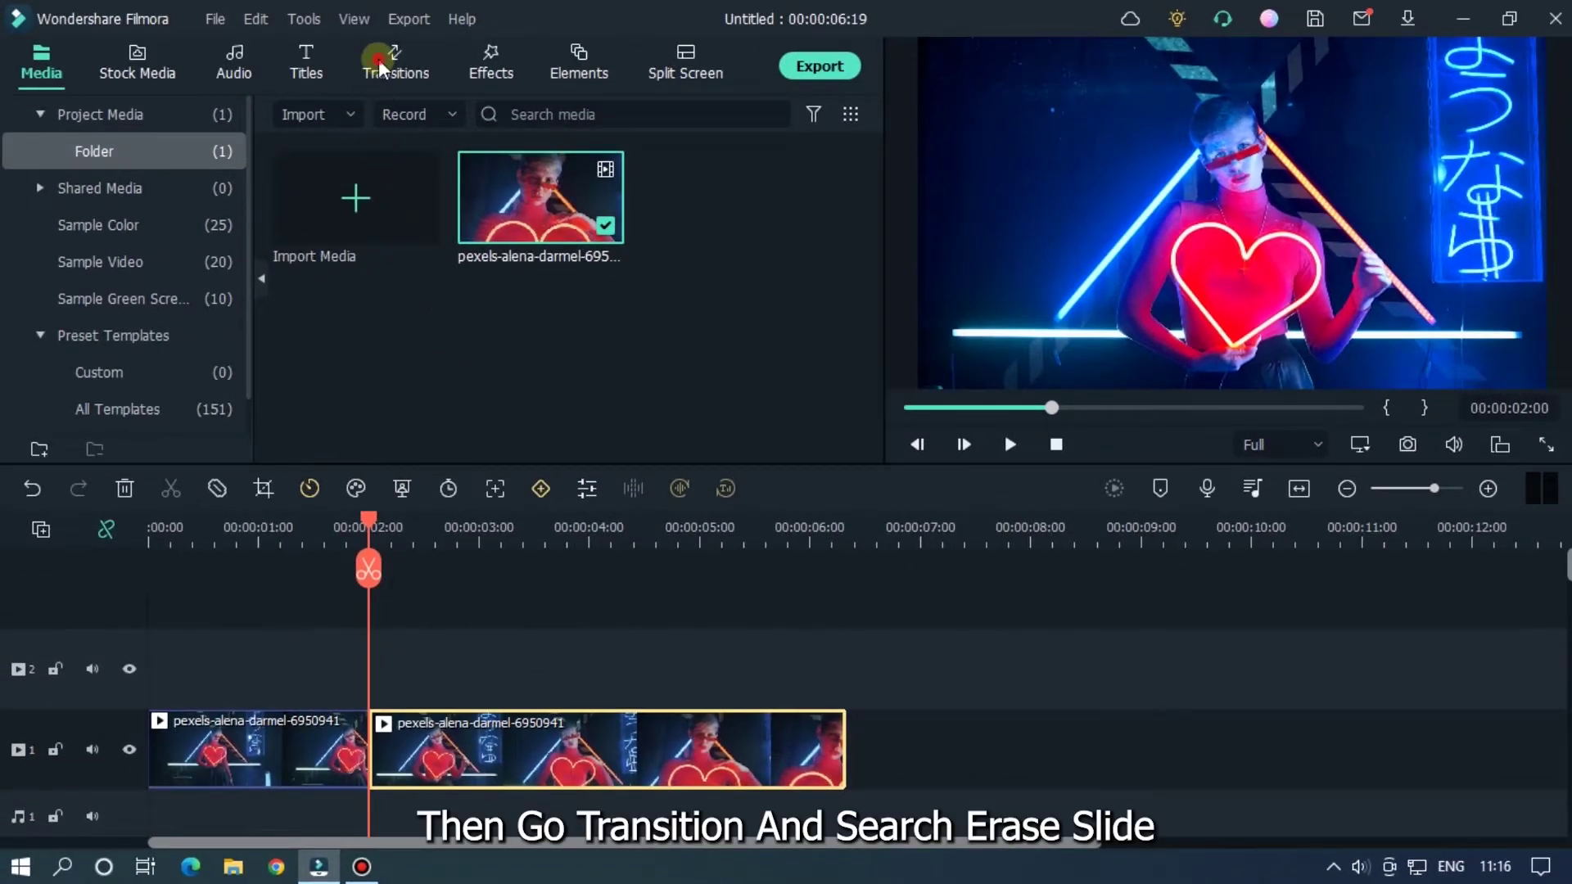
Place an Erase Slide transition at the cut between the two track 1 clips and render a preview
{"action": "left_click", "coordinate": [379, 59]}
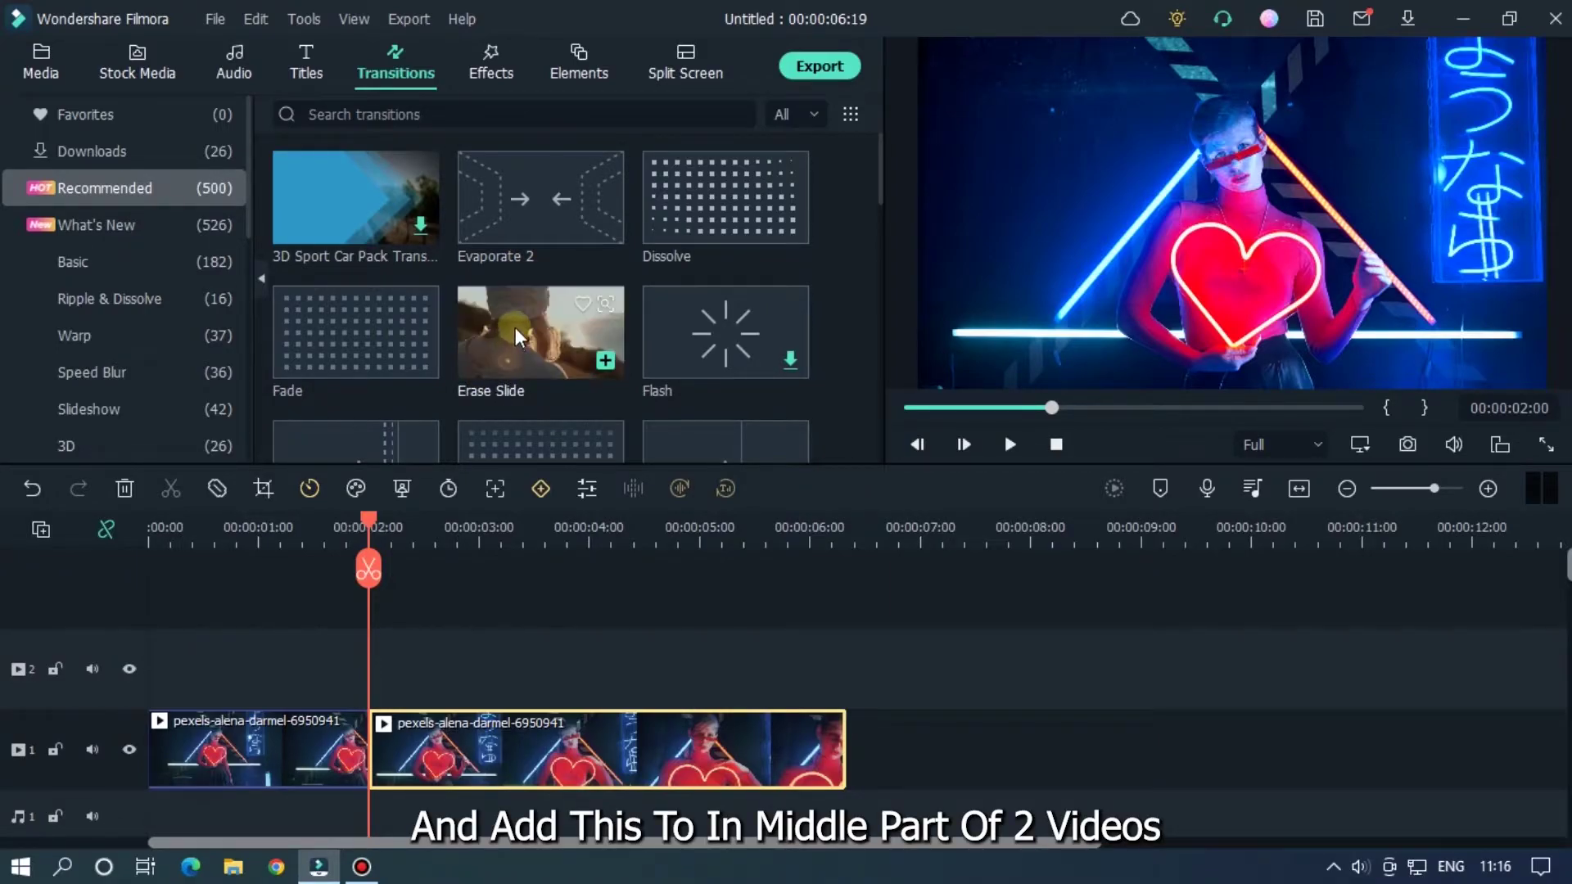
{"action": "left_click_drag", "start_coordinate": [518, 323], "coordinate": [365, 724]}
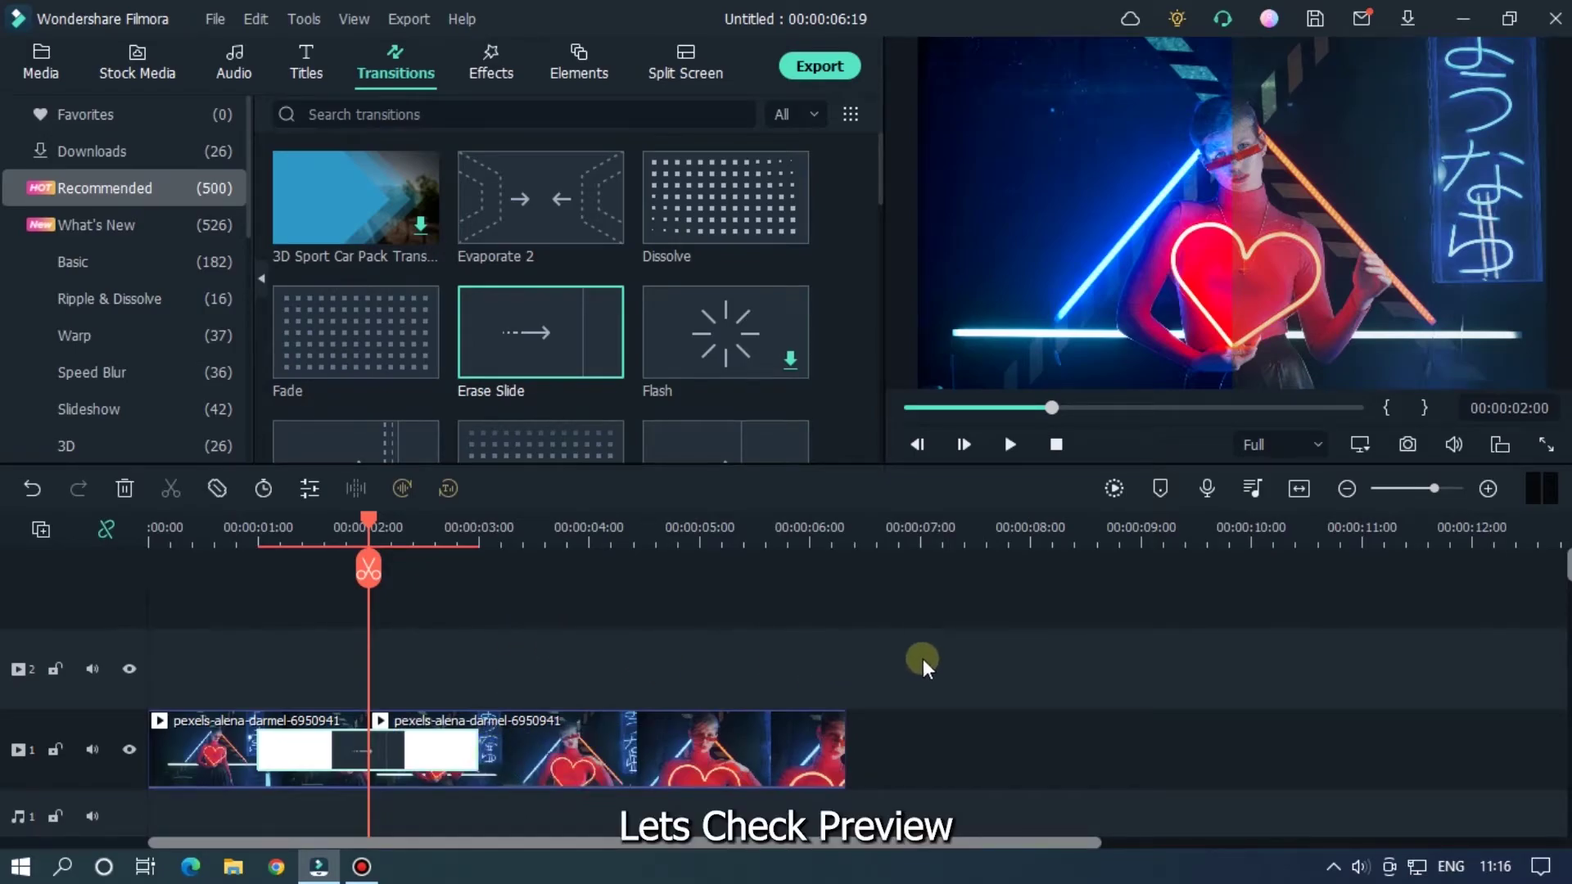
{"action": "left_click", "coordinate": [1117, 488]}
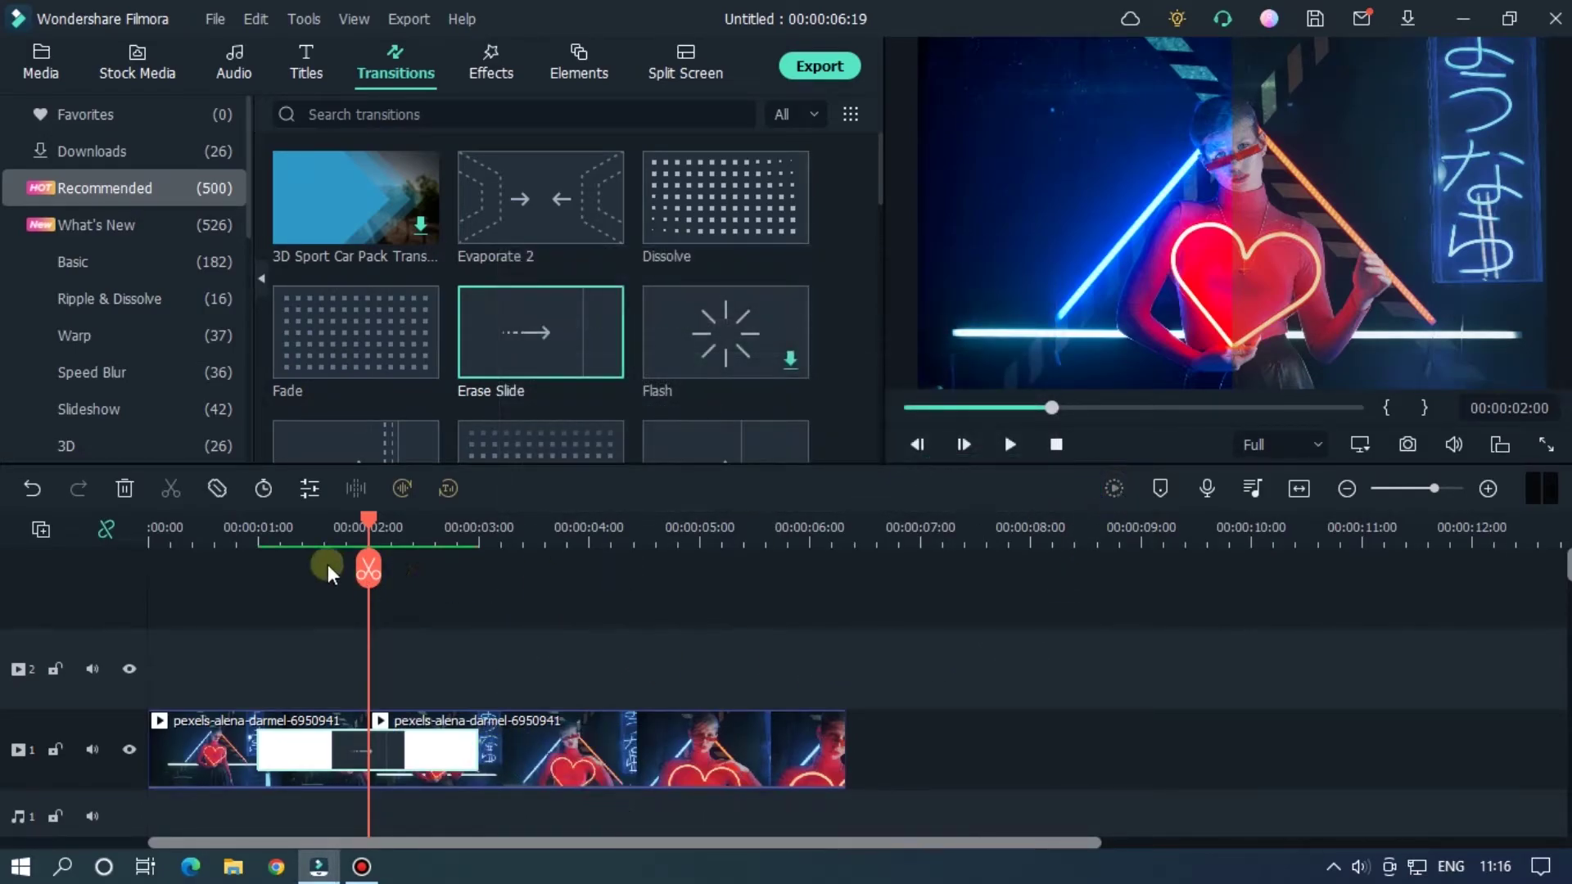
Play the video from the start and replay the Erase Slide transition twice
{"action": "left_click_drag", "start_coordinate": [367, 527], "coordinate": [77, 578]}
{"action": "key", "text": "space"}
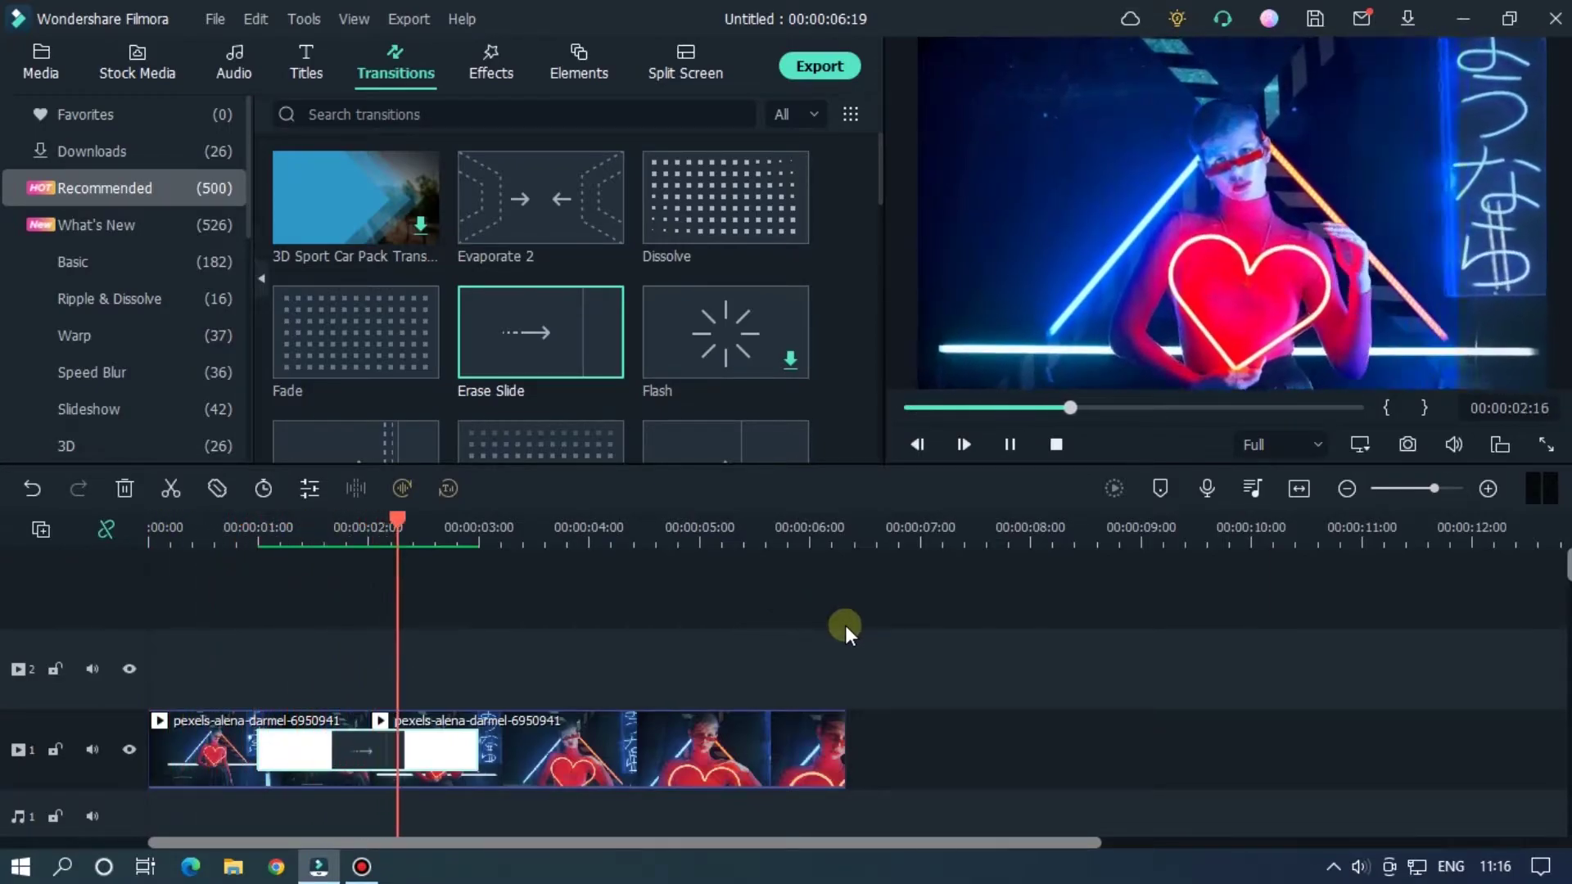
{"action": "key", "text": "space"}
{"action": "left_click", "coordinate": [217, 524]}
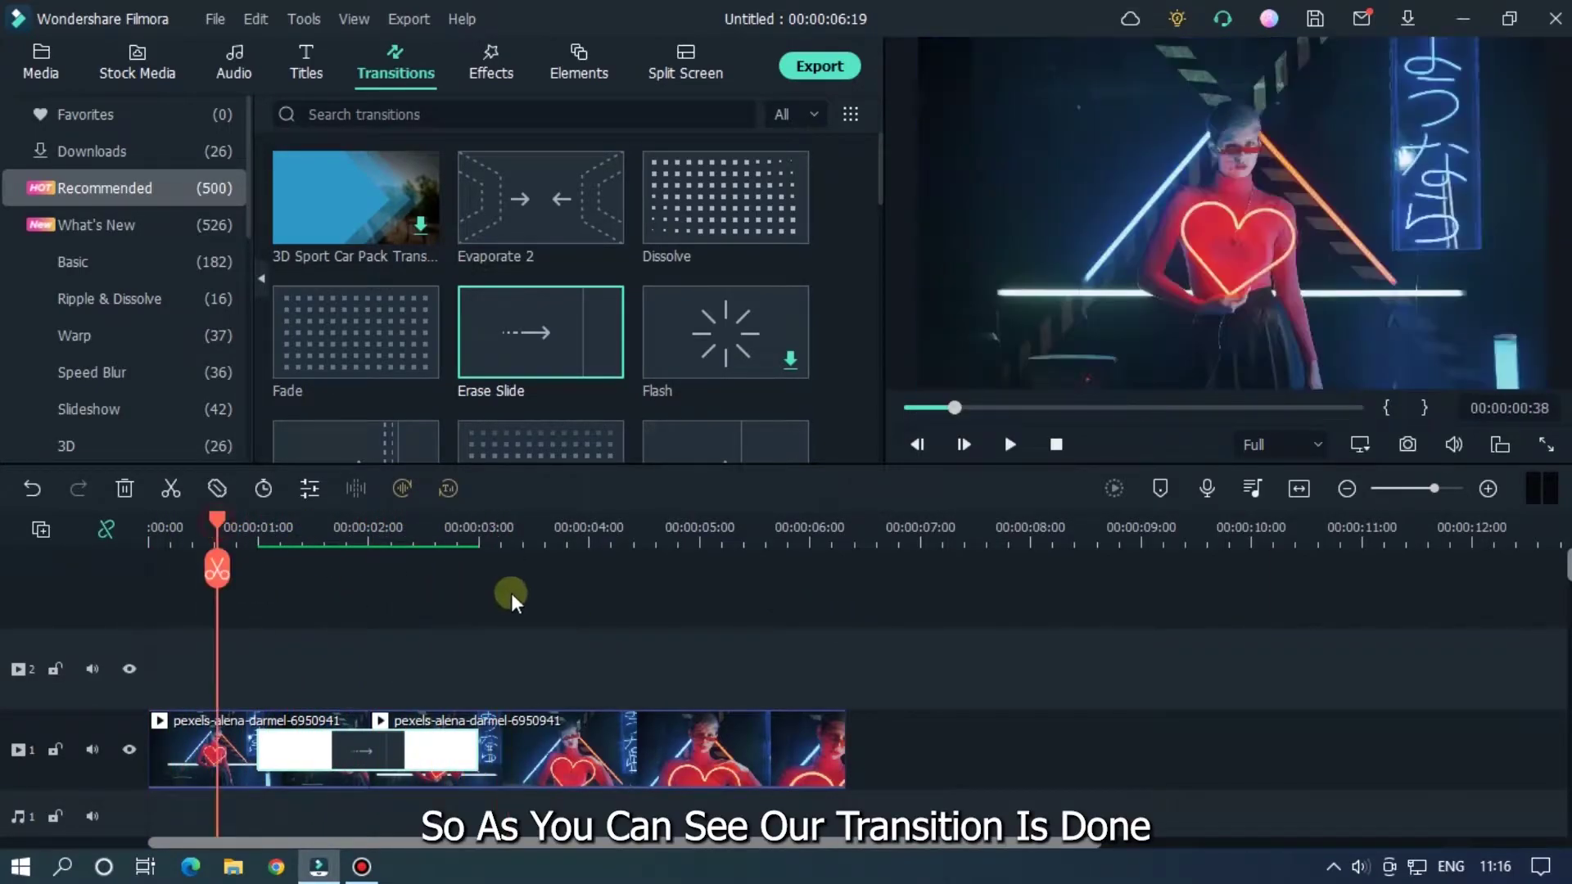
{"action": "key", "text": "space"}
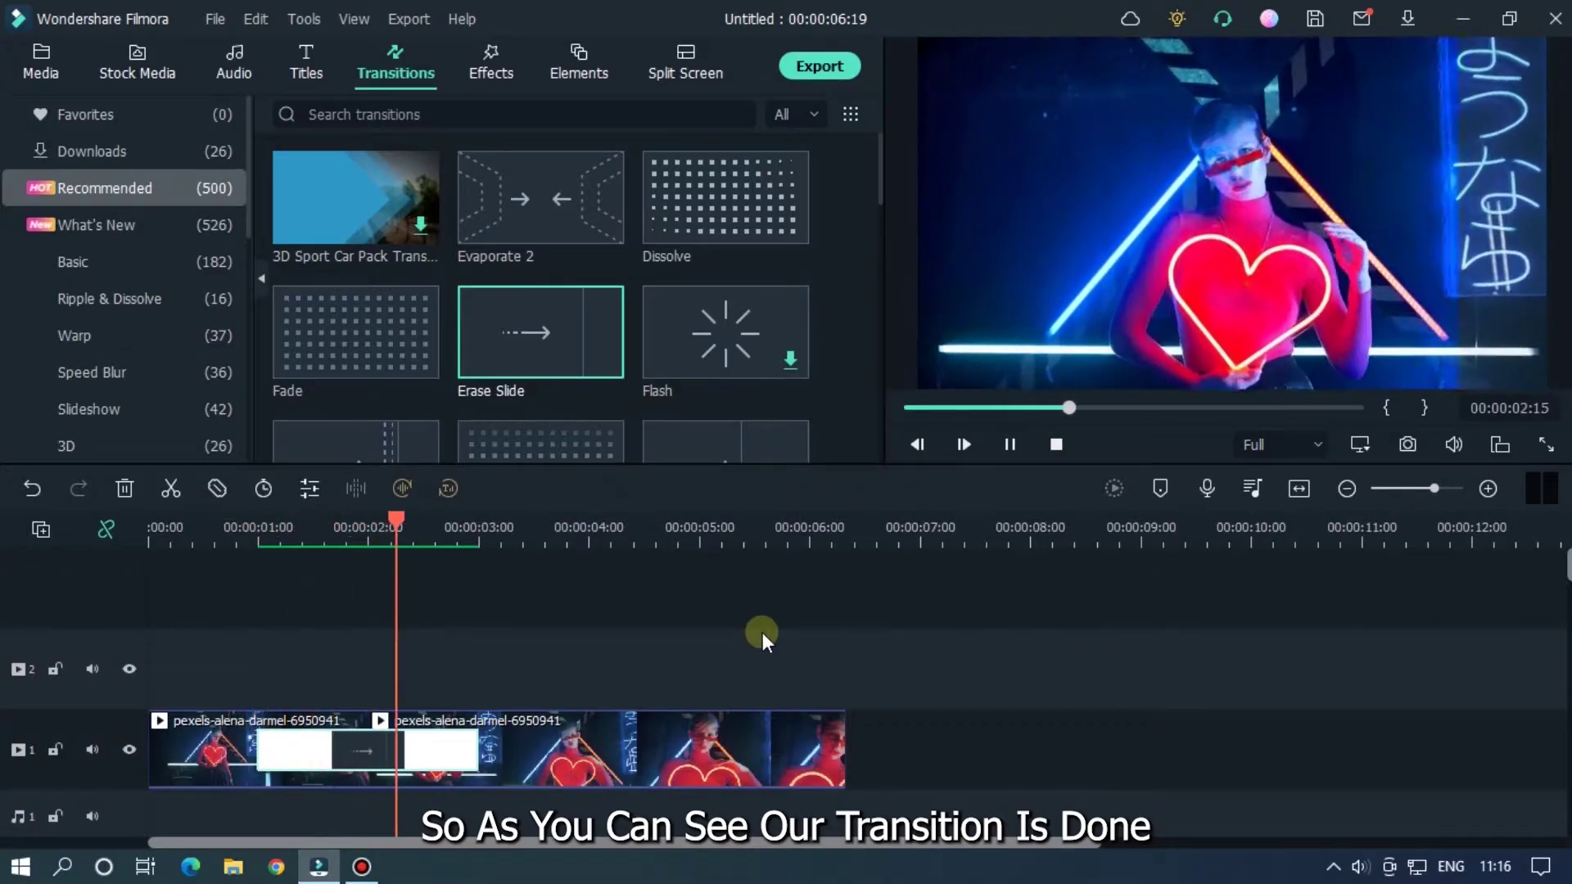
{"action": "key", "text": "space"}
{"action": "left_click", "coordinate": [225, 538]}
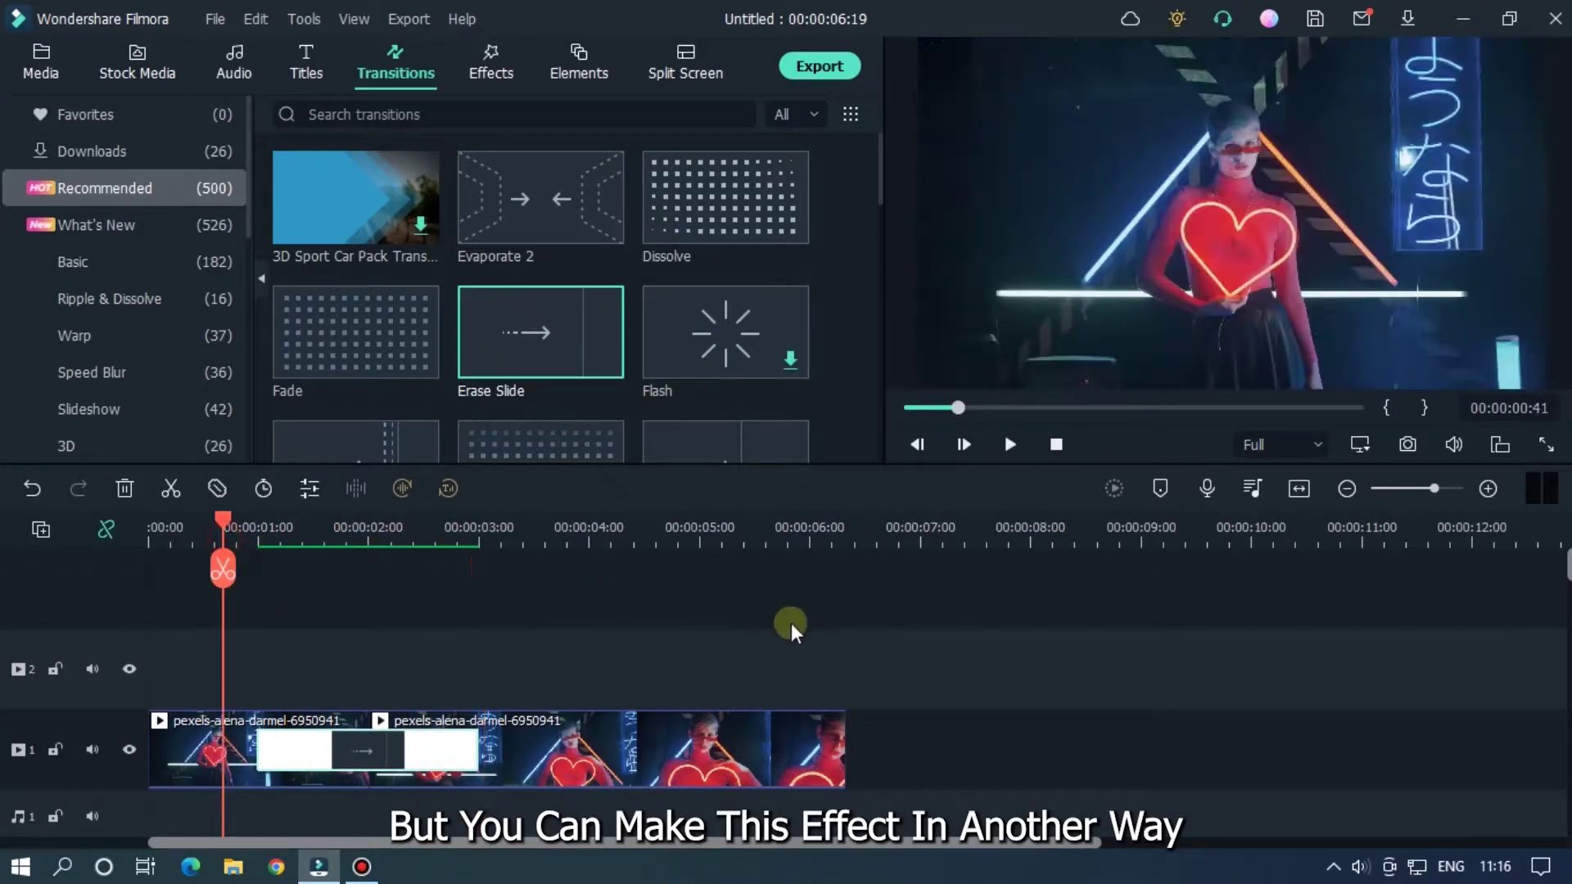
{"action": "key", "text": "space"}
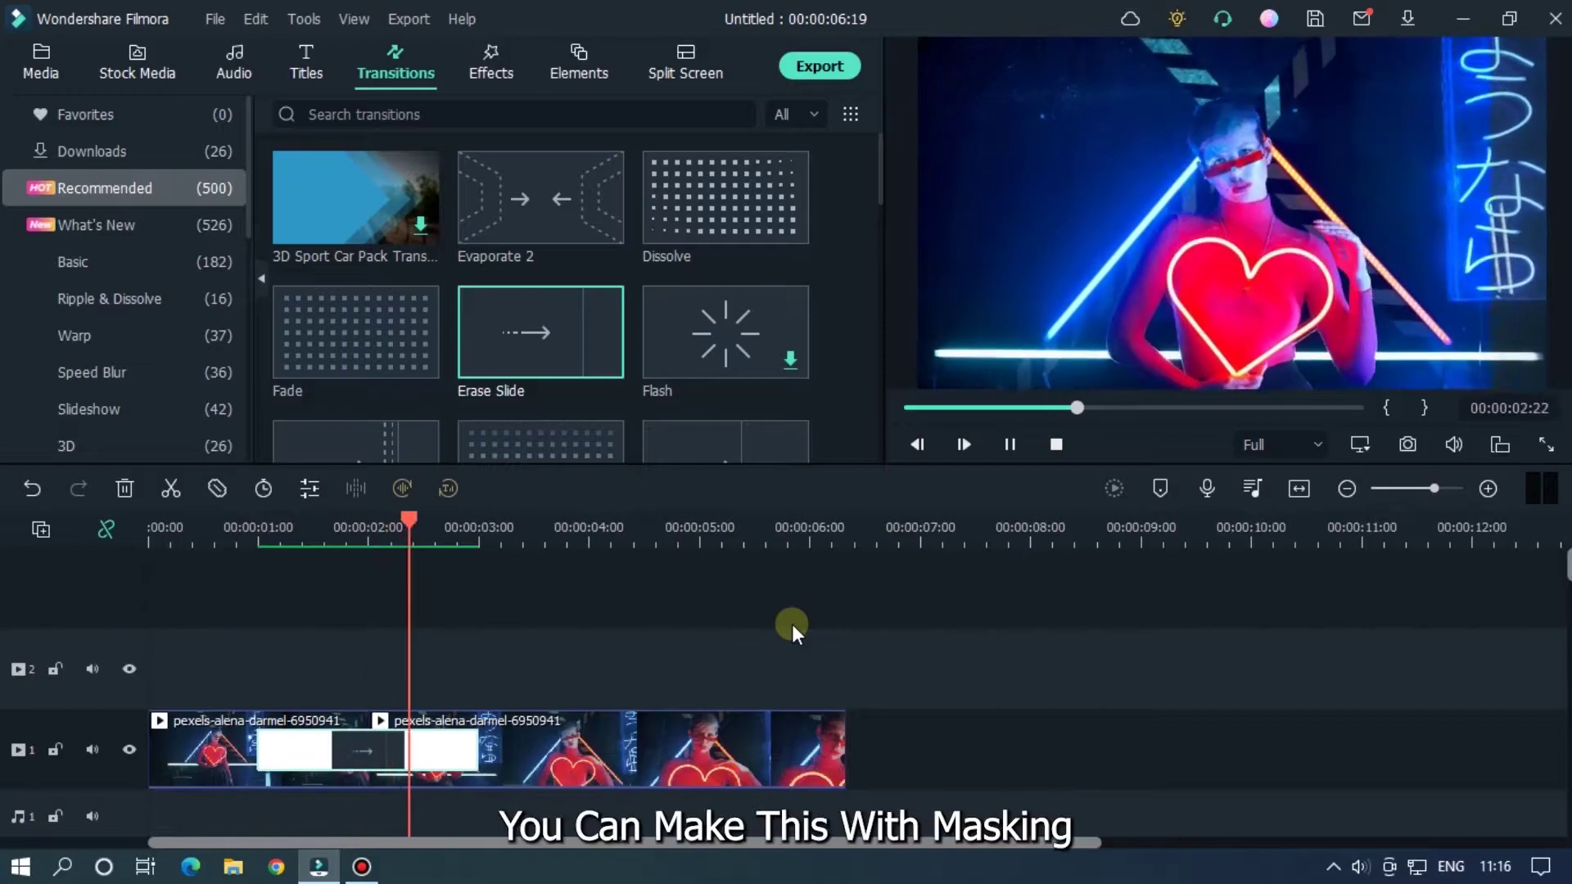
{"action": "key", "text": "space"}
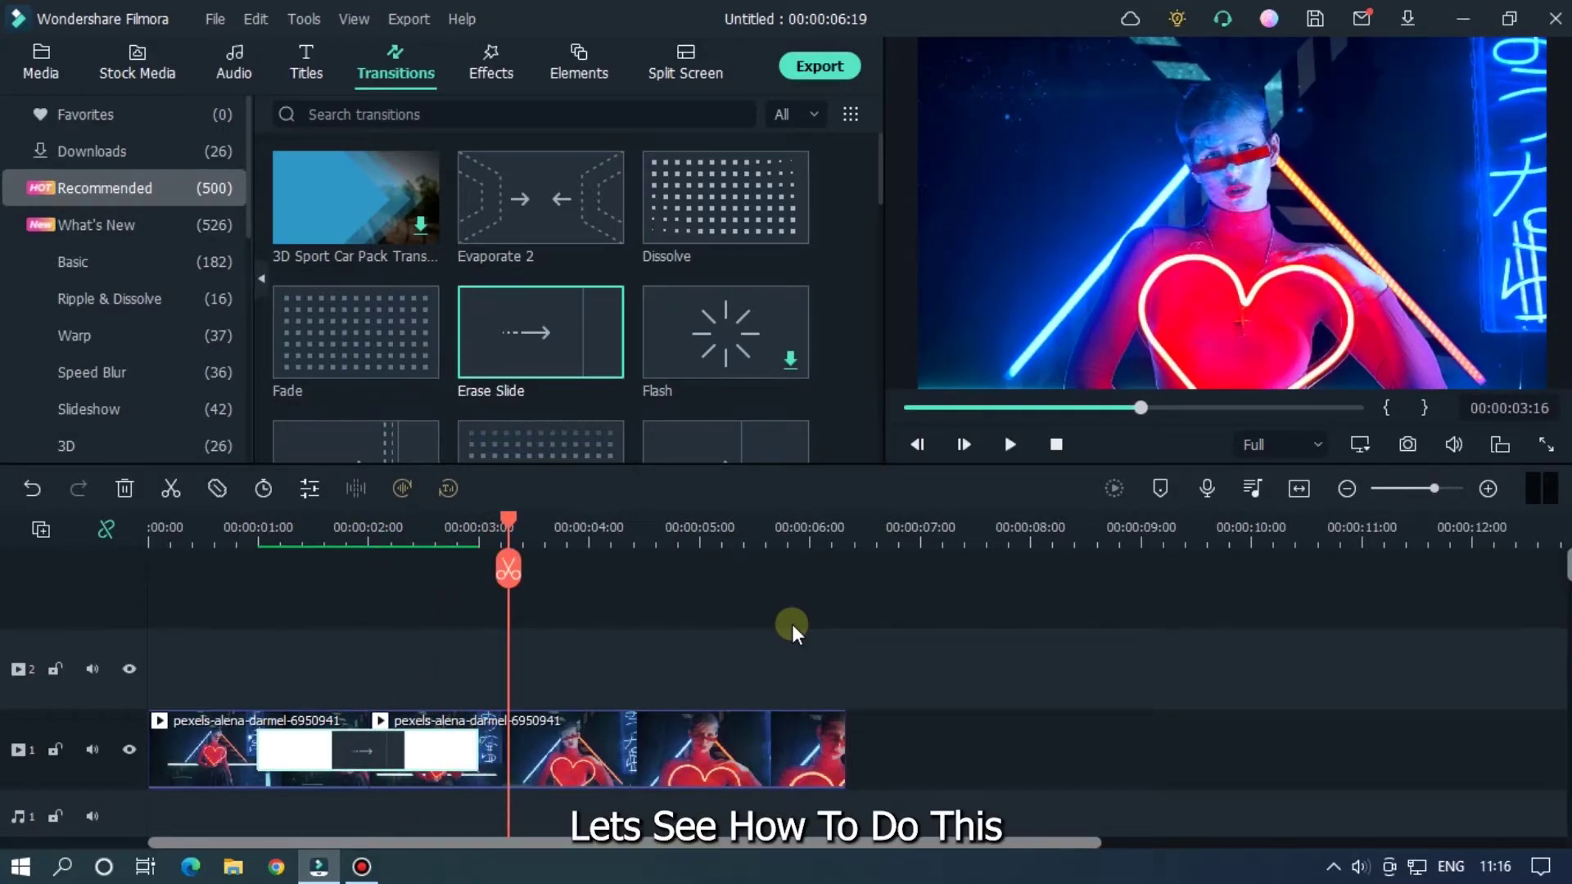
Give the upper-track duplicate clip a Single line mask and shift its dividing line in the preview
{"action": "left_click", "coordinate": [41, 61]}
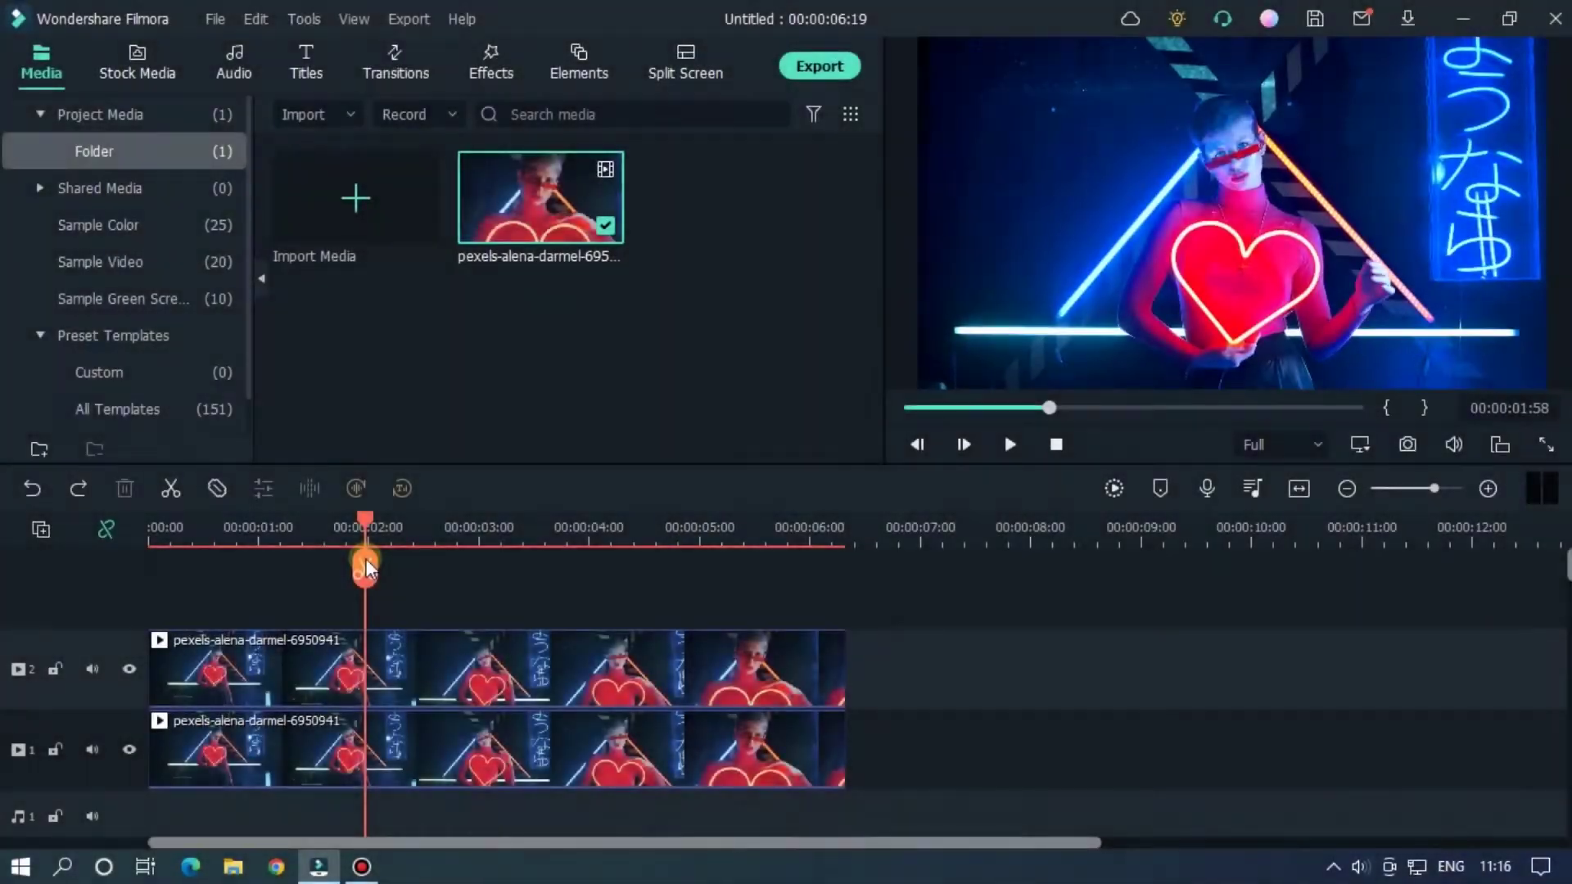
{"action": "left_click_drag", "start_coordinate": [365, 560], "coordinate": [367, 558]}
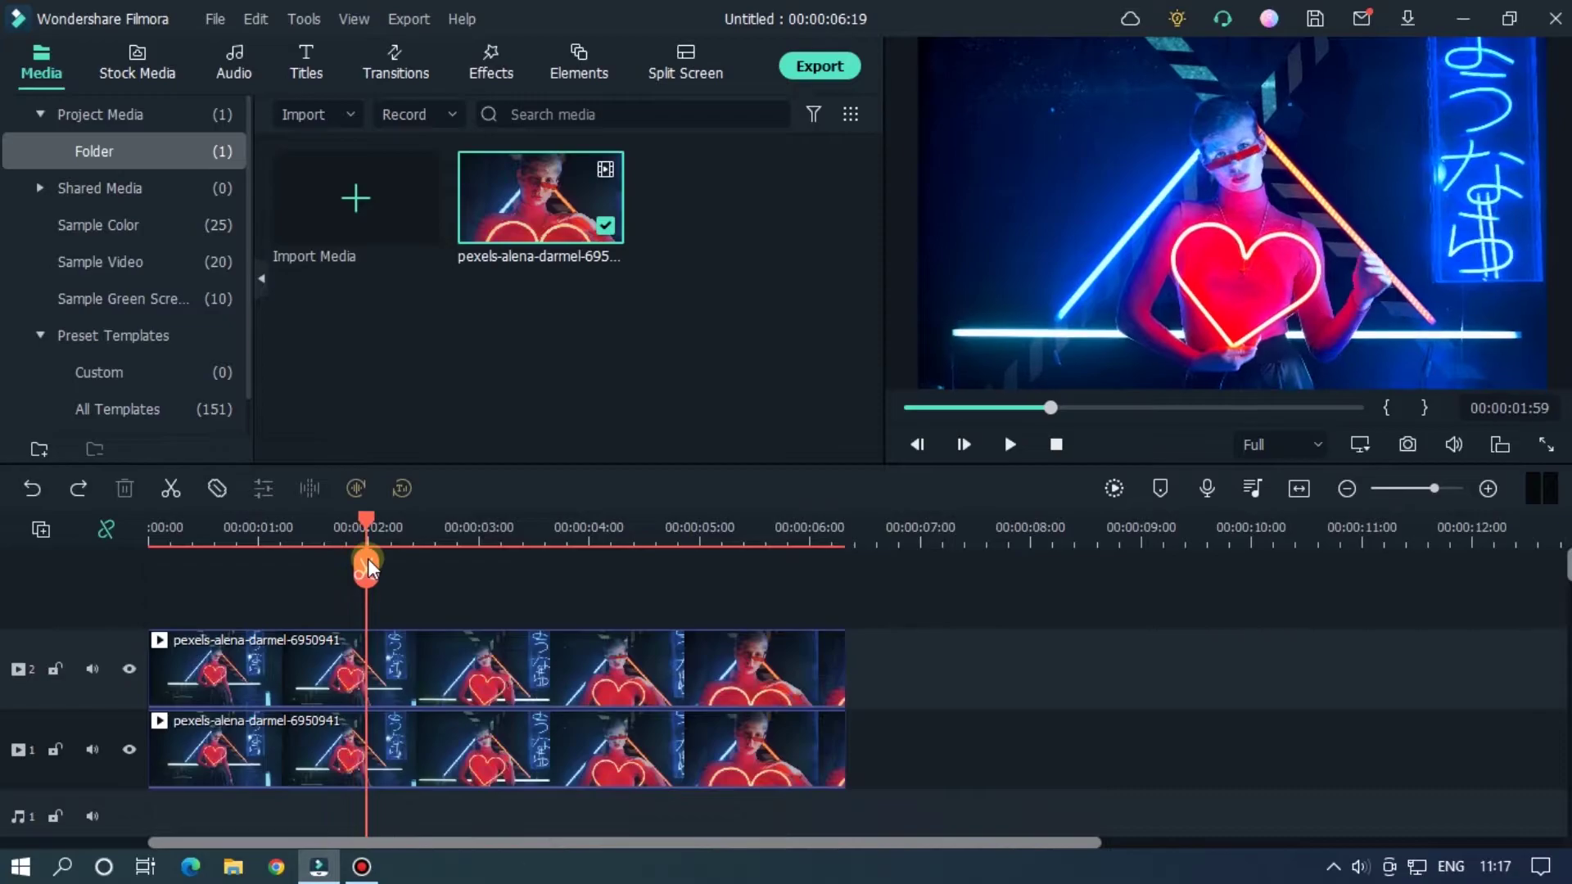
{"action": "left_click", "coordinate": [399, 701]}
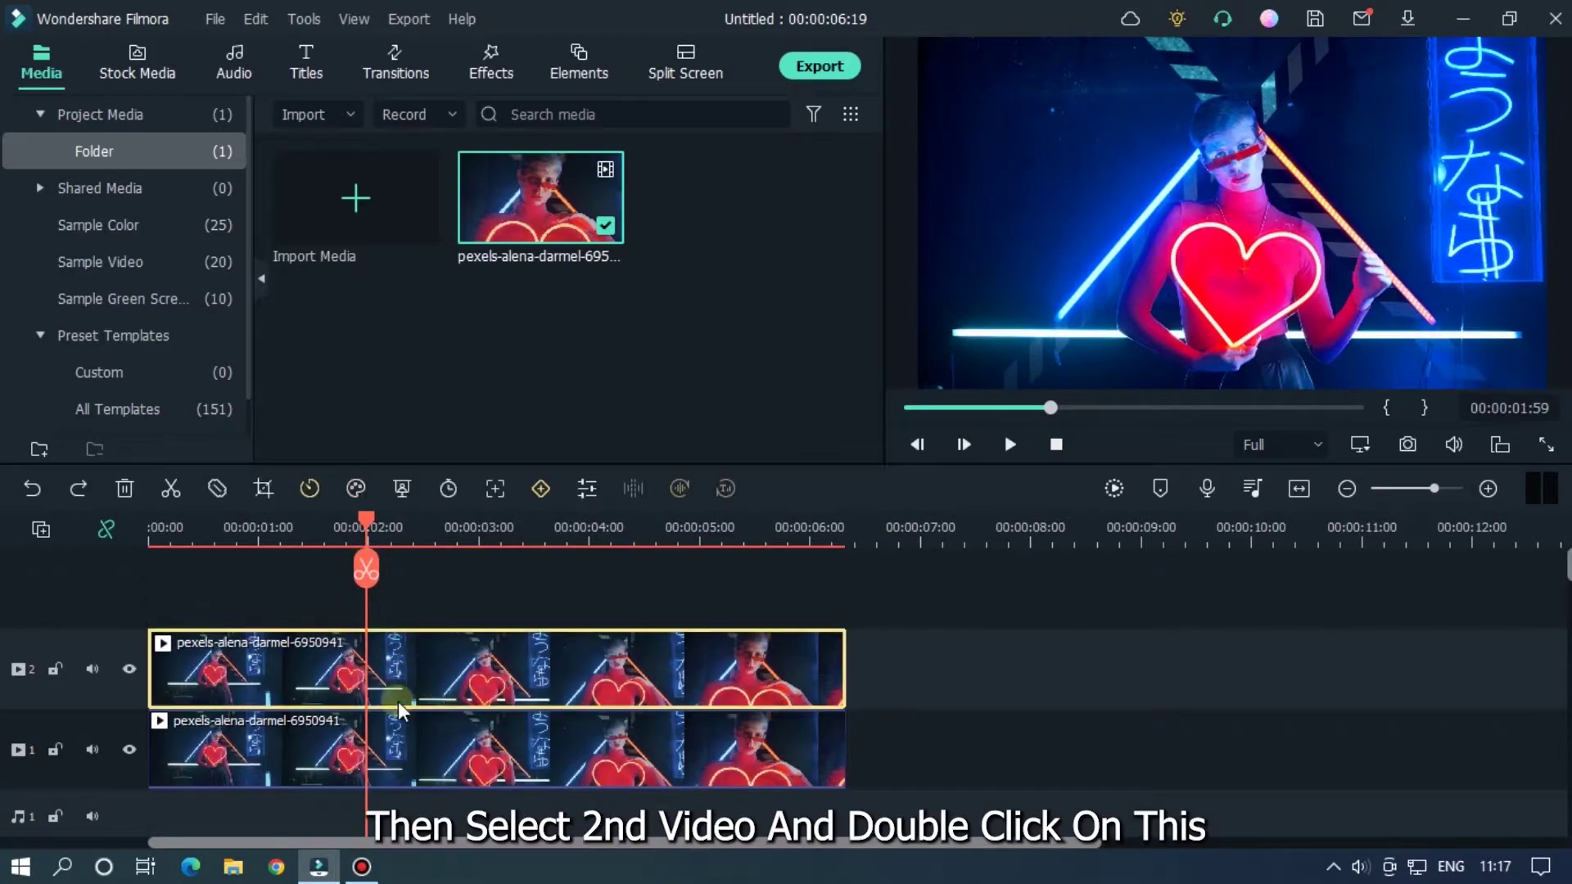
{"action": "double_click", "coordinate": [430, 666]}
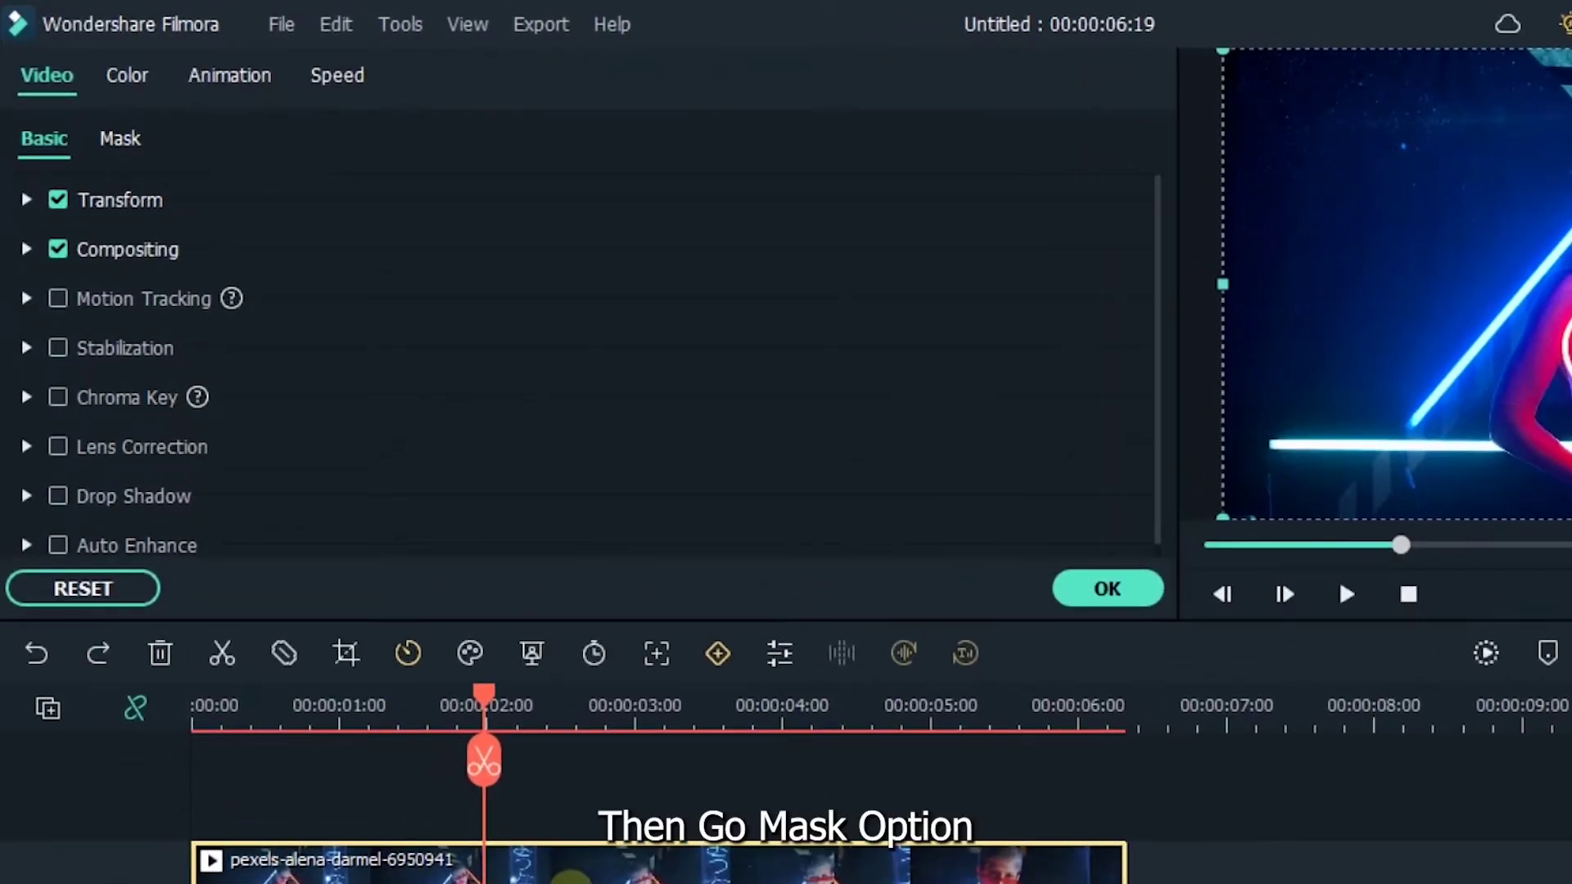
{"action": "left_click", "coordinate": [121, 138]}
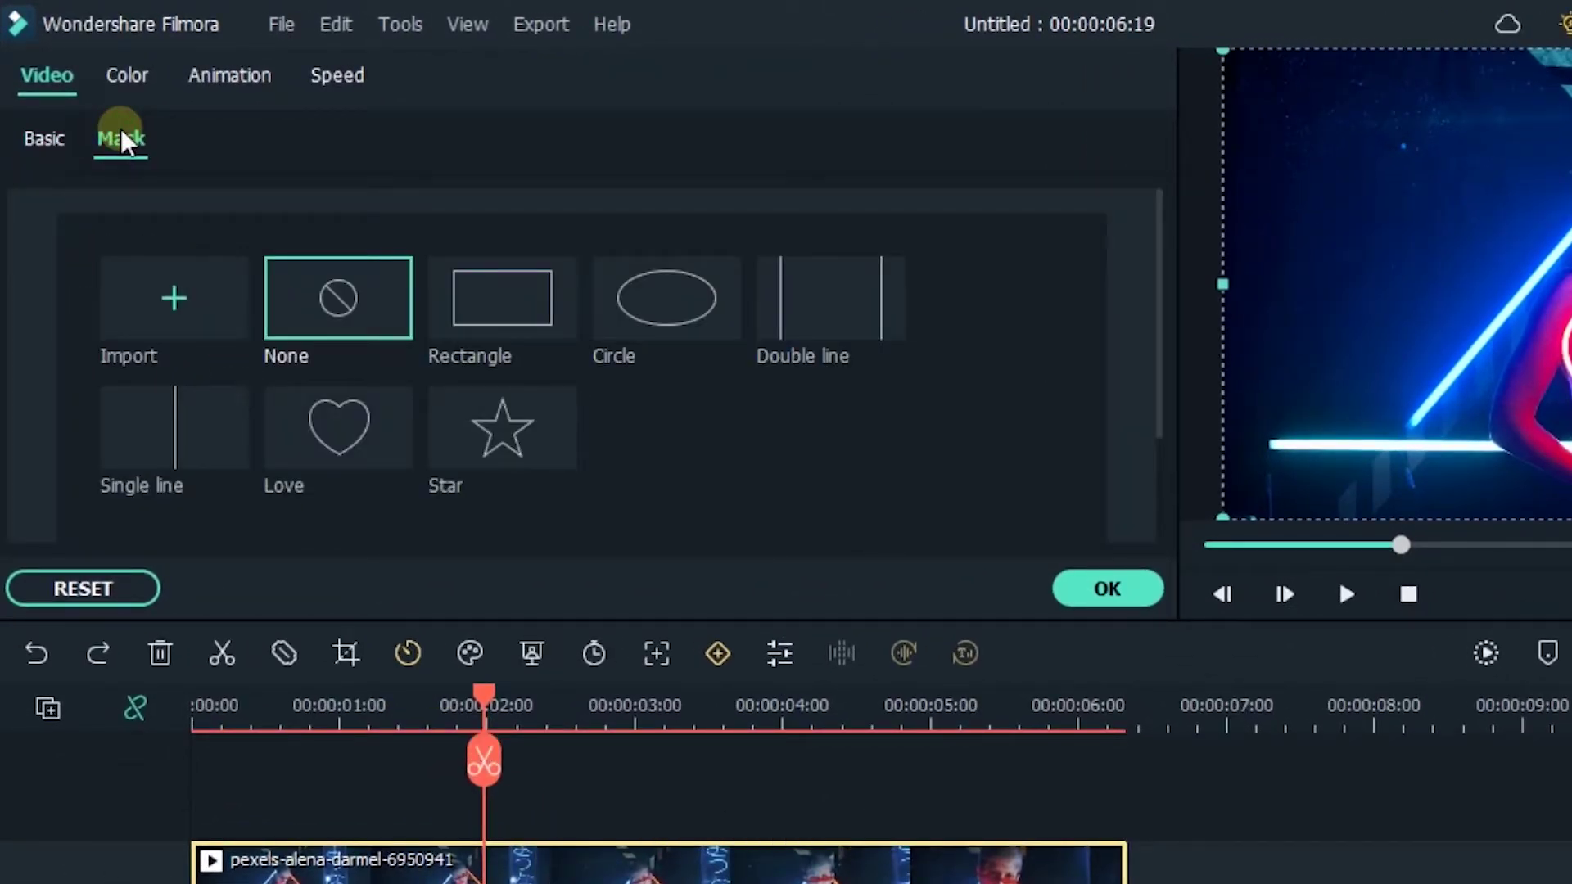
{"action": "left_click", "coordinate": [188, 417]}
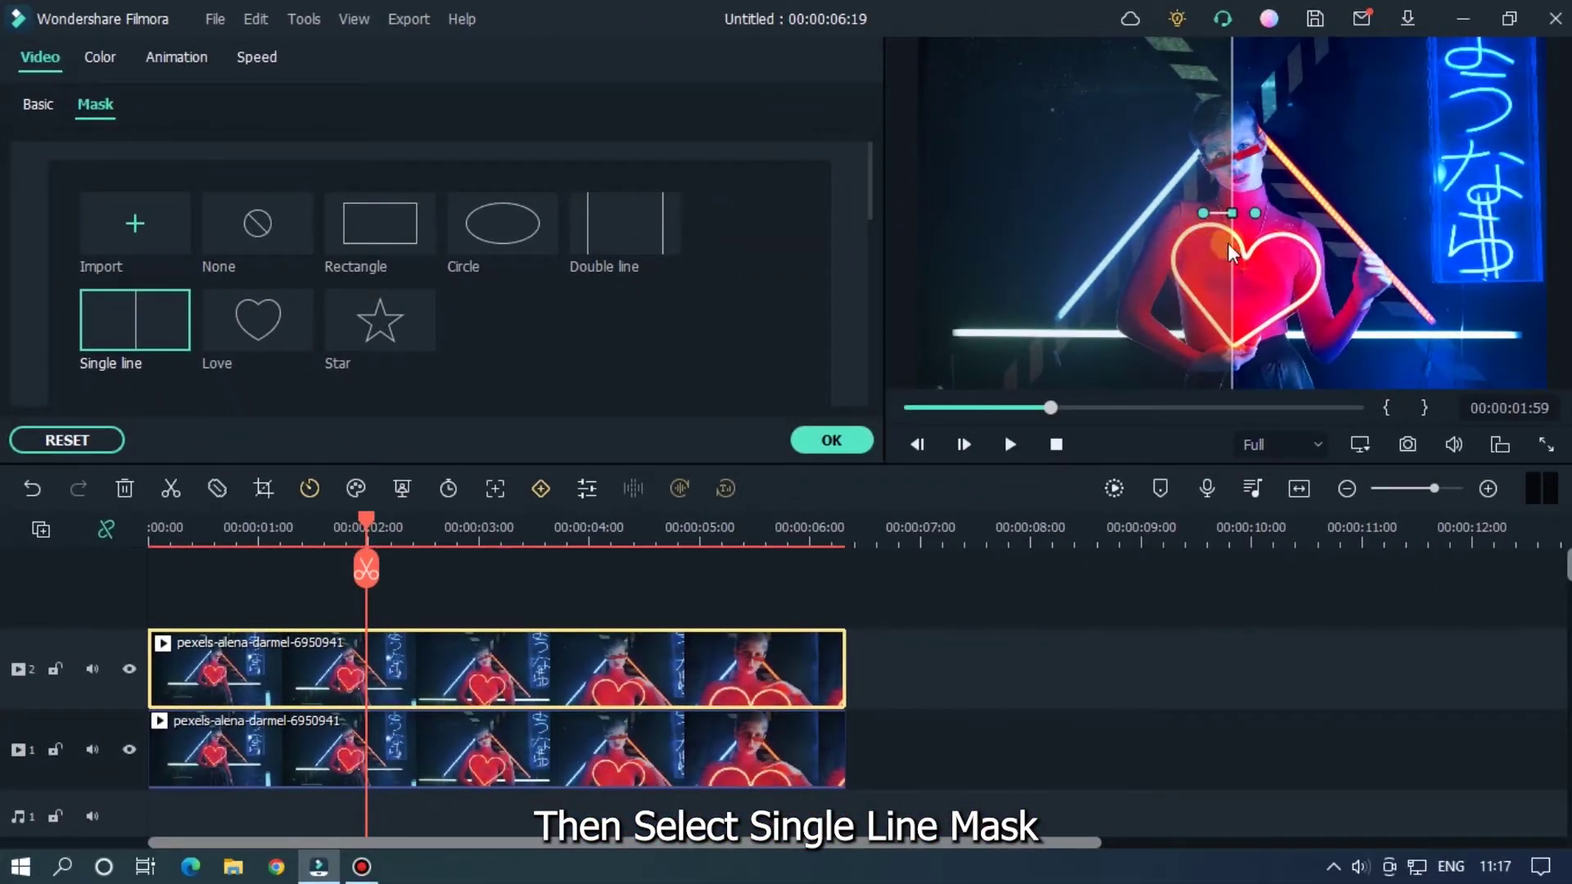
{"action": "mouse_move", "coordinate": [1233, 213]}
{"action": "left_mouse_down"}
{"action": "mouse_move", "coordinate": [1072, 214]}
{"action": "mouse_move", "coordinate": [1445, 205]}
{"action": "mouse_move", "coordinate": [1086, 215]}
{"action": "mouse_move", "coordinate": [1223, 214]}
{"action": "left_mouse_up"}
Undo the line move and keyframe the mask's Position X from -119 to 129 later in the clip
{"action": "key", "text": "ctrl+z"}
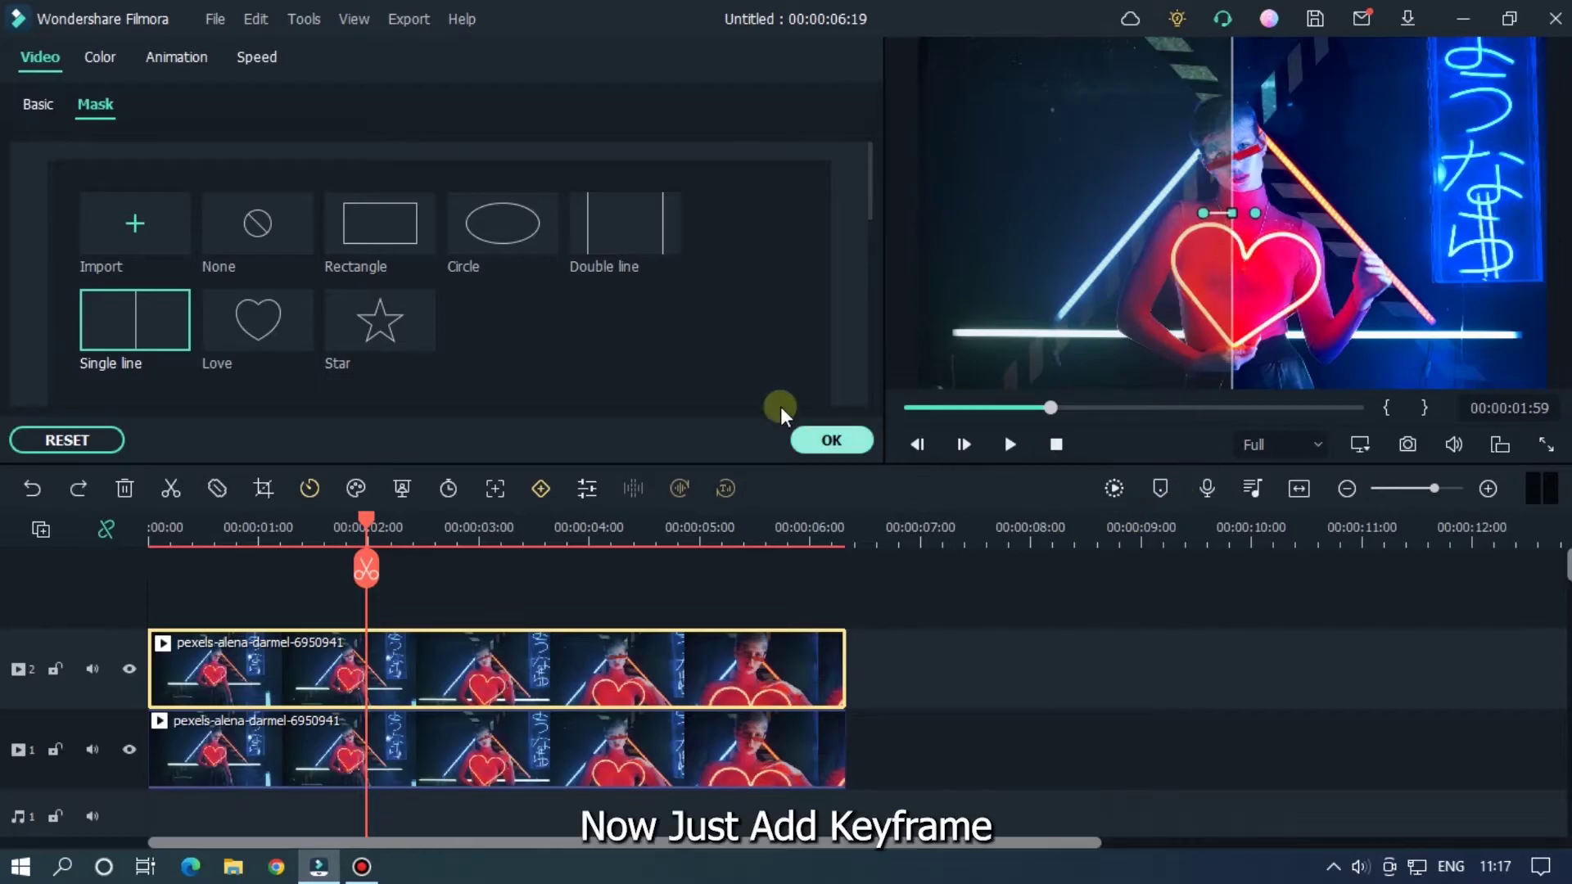
{"action": "scroll", "coordinate": [655, 308], "scroll_direction": "down", "scroll_amount": 3}
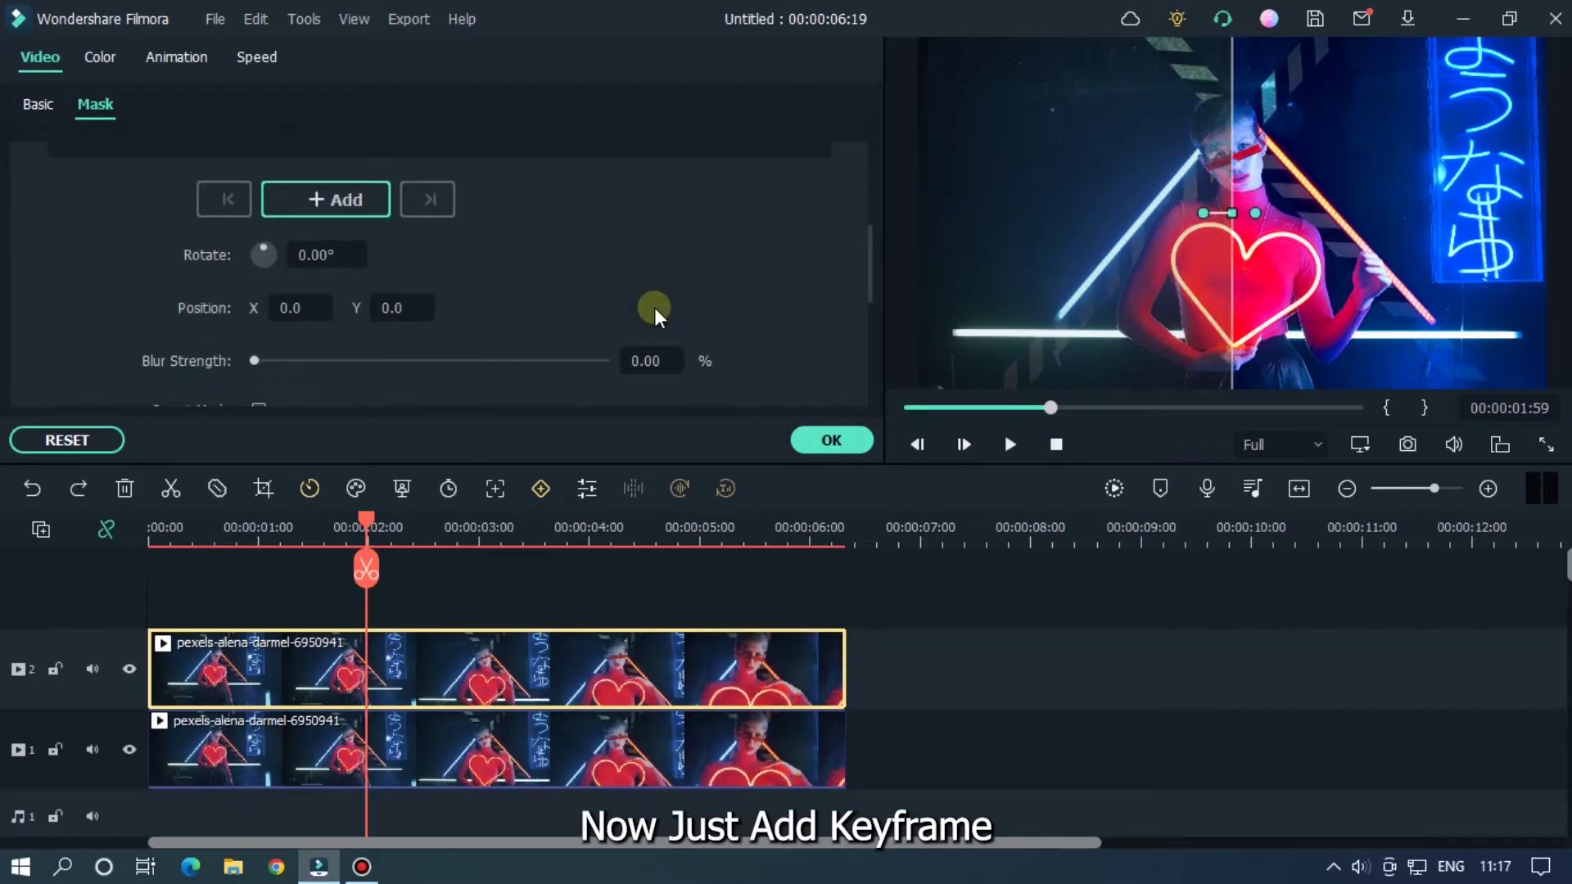
{"action": "left_click", "coordinate": [345, 205]}
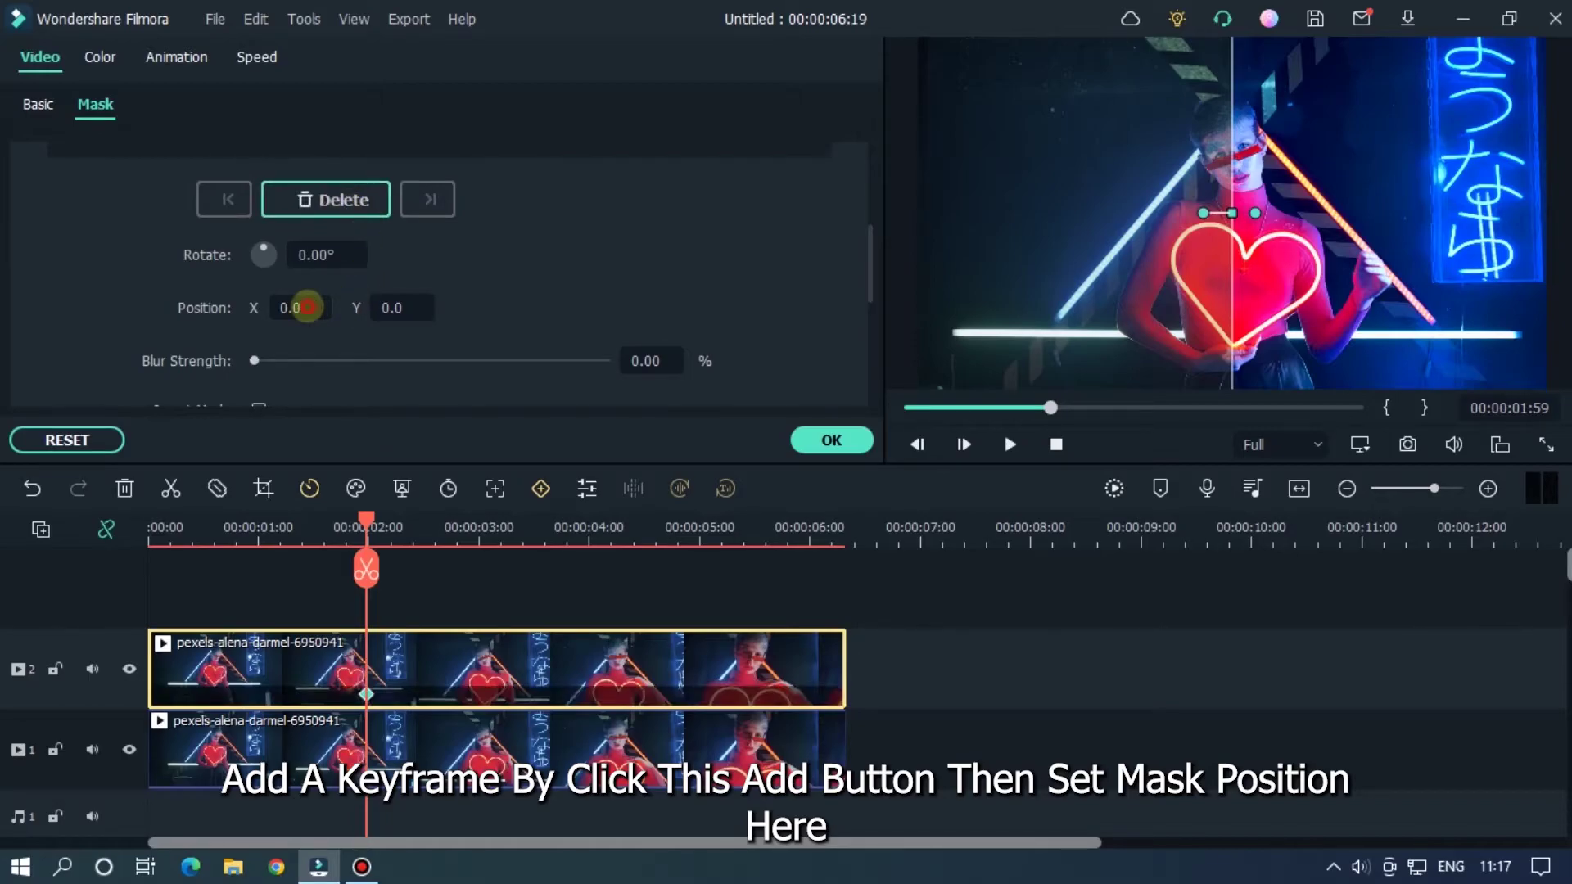
{"action": "mouse_move", "coordinate": [284, 309]}
{"action": "left_mouse_down"}
{"action": "mouse_move", "coordinate": [246, 317]}
{"action": "mouse_move", "coordinate": [296, 300]}
{"action": "left_mouse_up"}
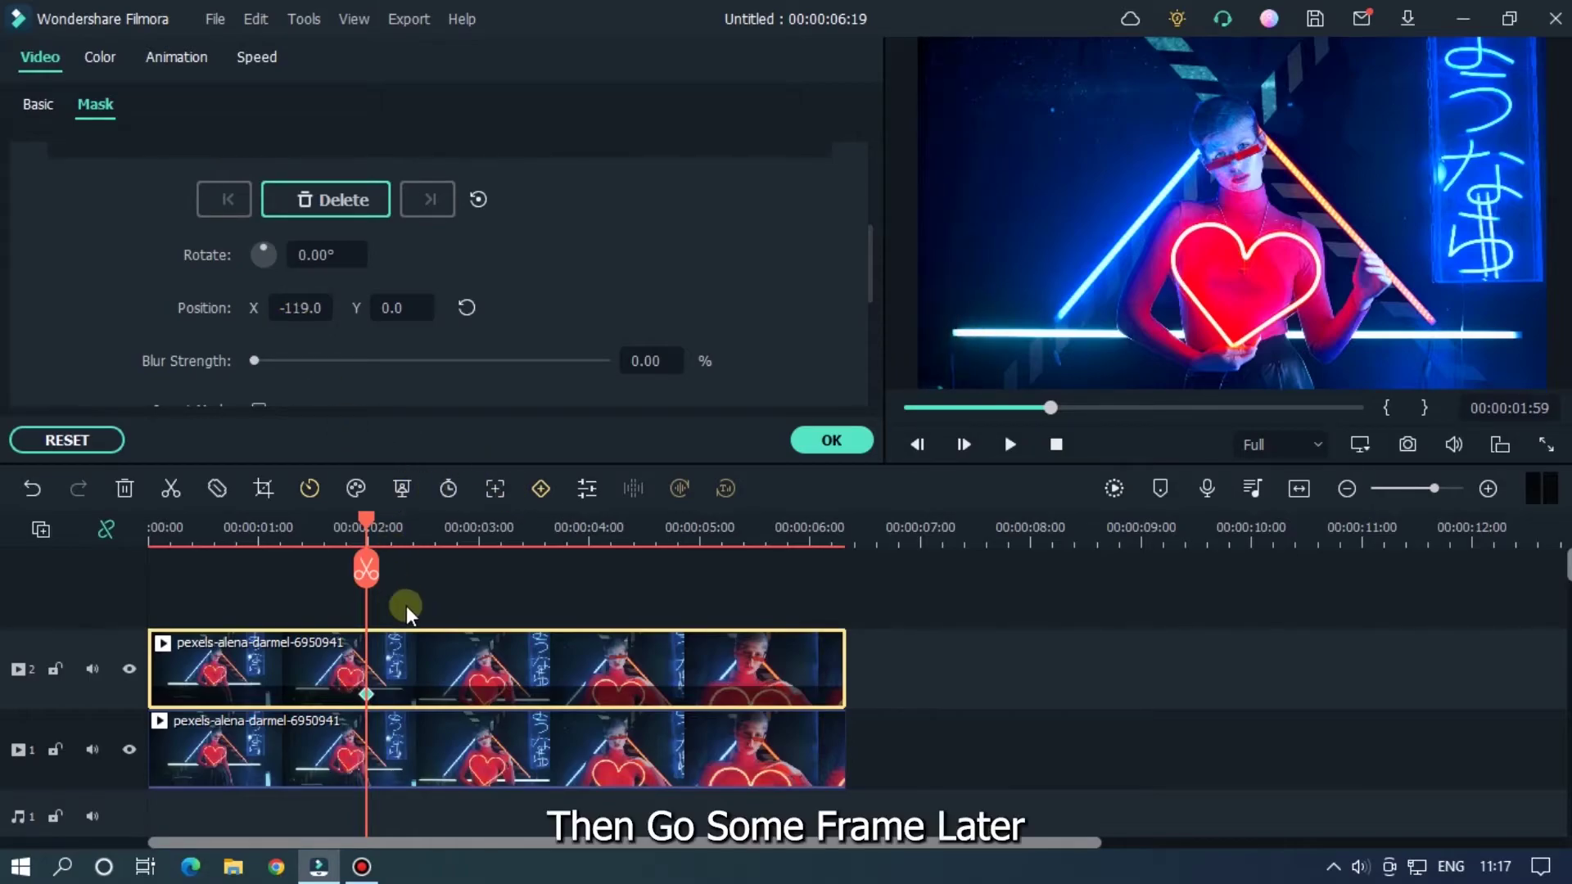
{"action": "left_click_drag", "start_coordinate": [361, 527], "coordinate": [451, 528]}
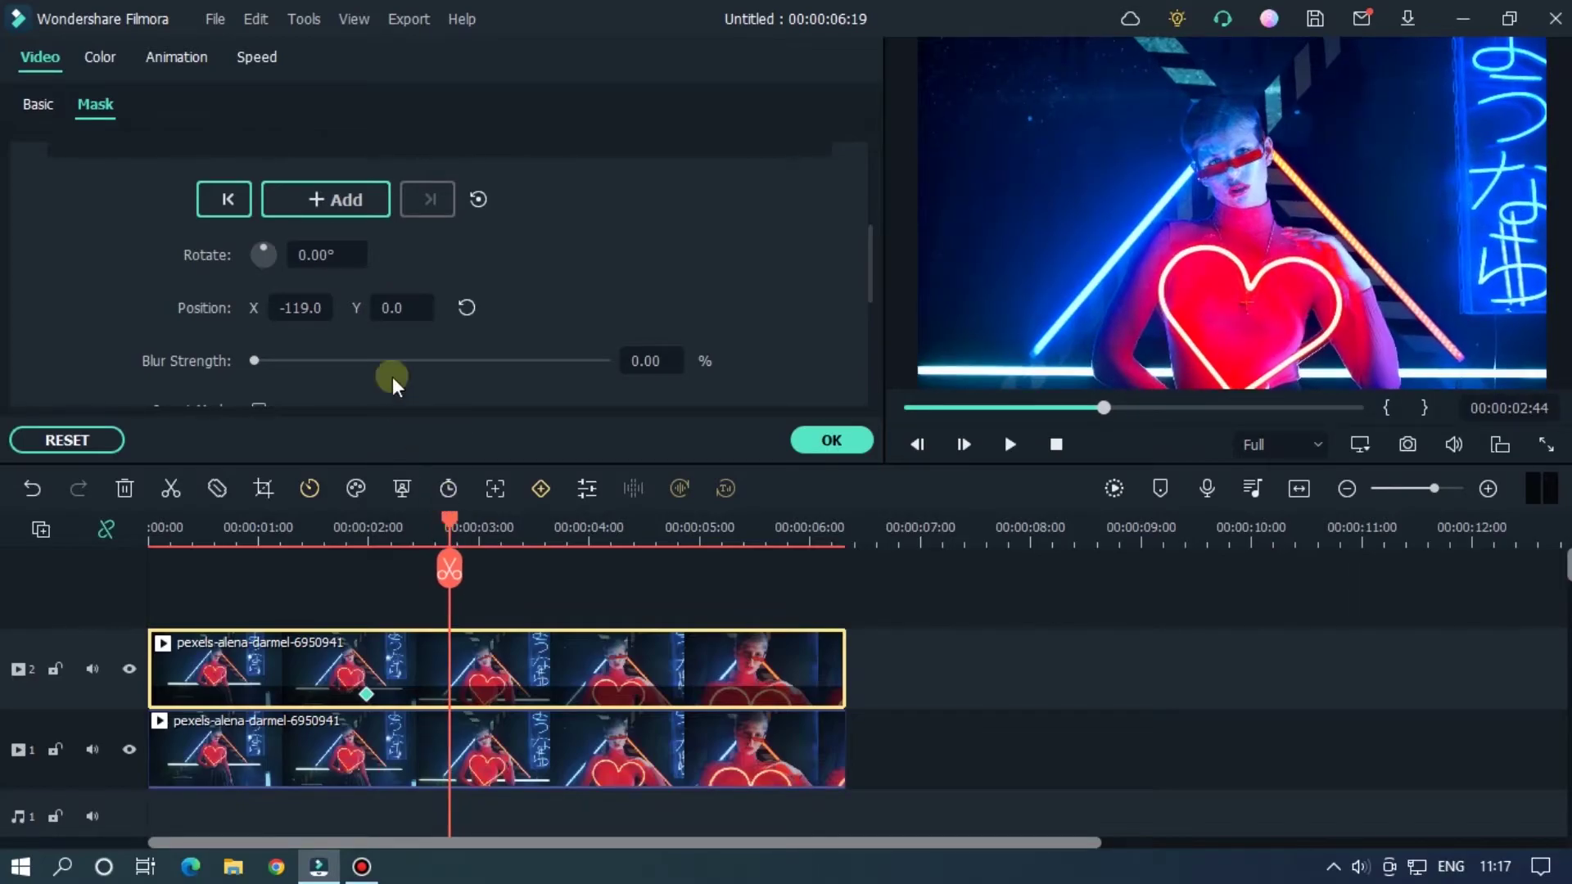
{"action": "mouse_move", "coordinate": [297, 309]}
{"action": "left_mouse_down"}
{"action": "mouse_move", "coordinate": [386, 316]}
{"action": "mouse_move", "coordinate": [295, 309]}
{"action": "mouse_move", "coordinate": [319, 312]}
{"action": "left_mouse_up"}
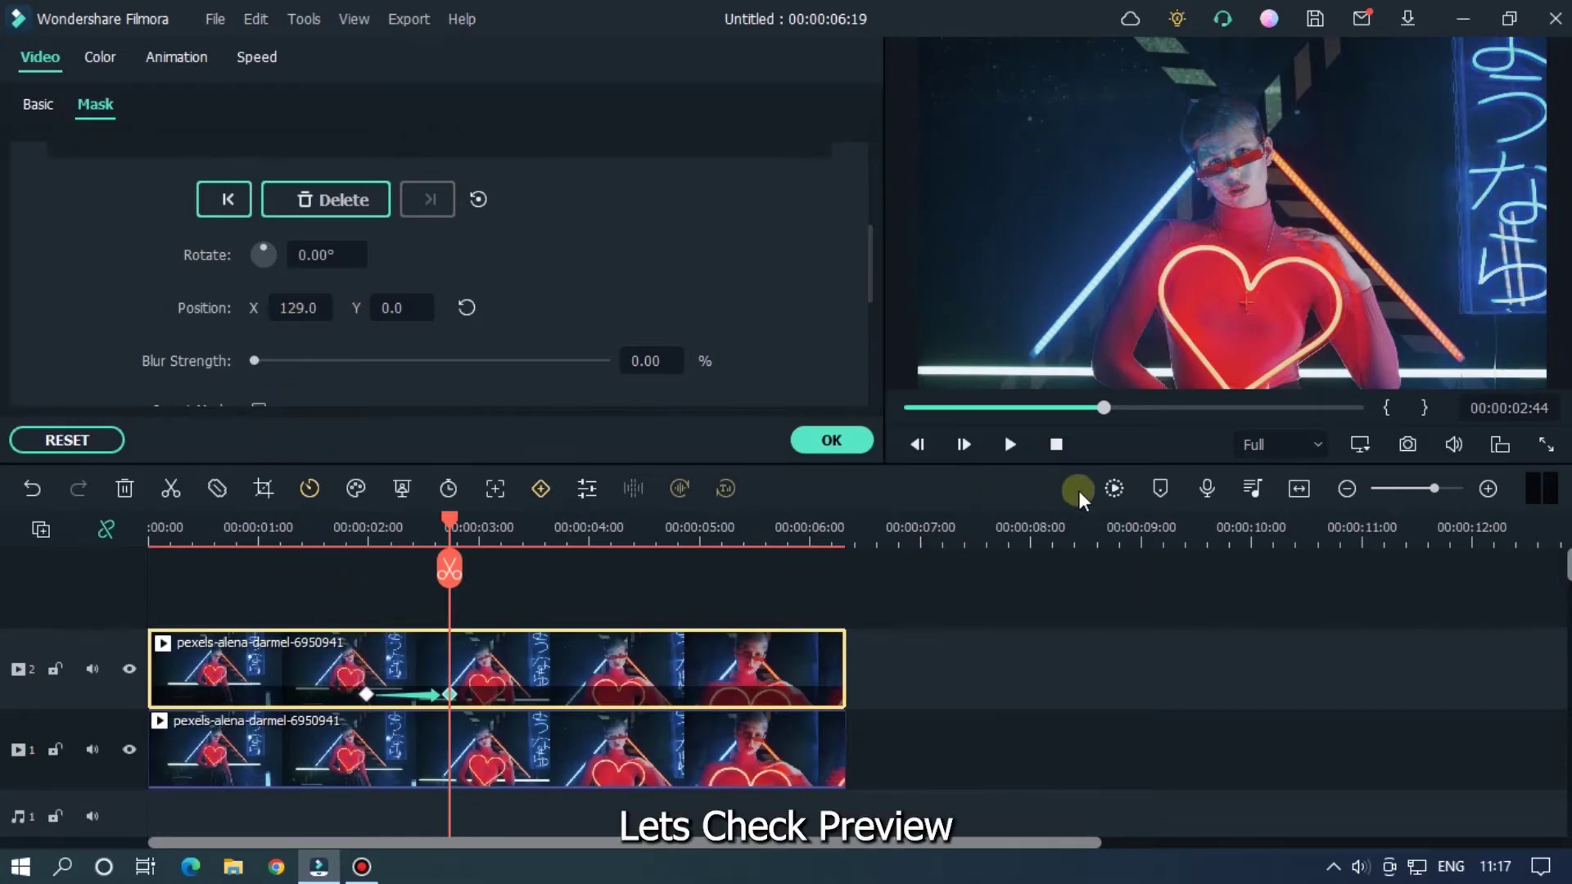
Render the timeline preview and play the mask wipe, pausing midway at Position X -8.8
{"action": "left_click", "coordinate": [1111, 490]}
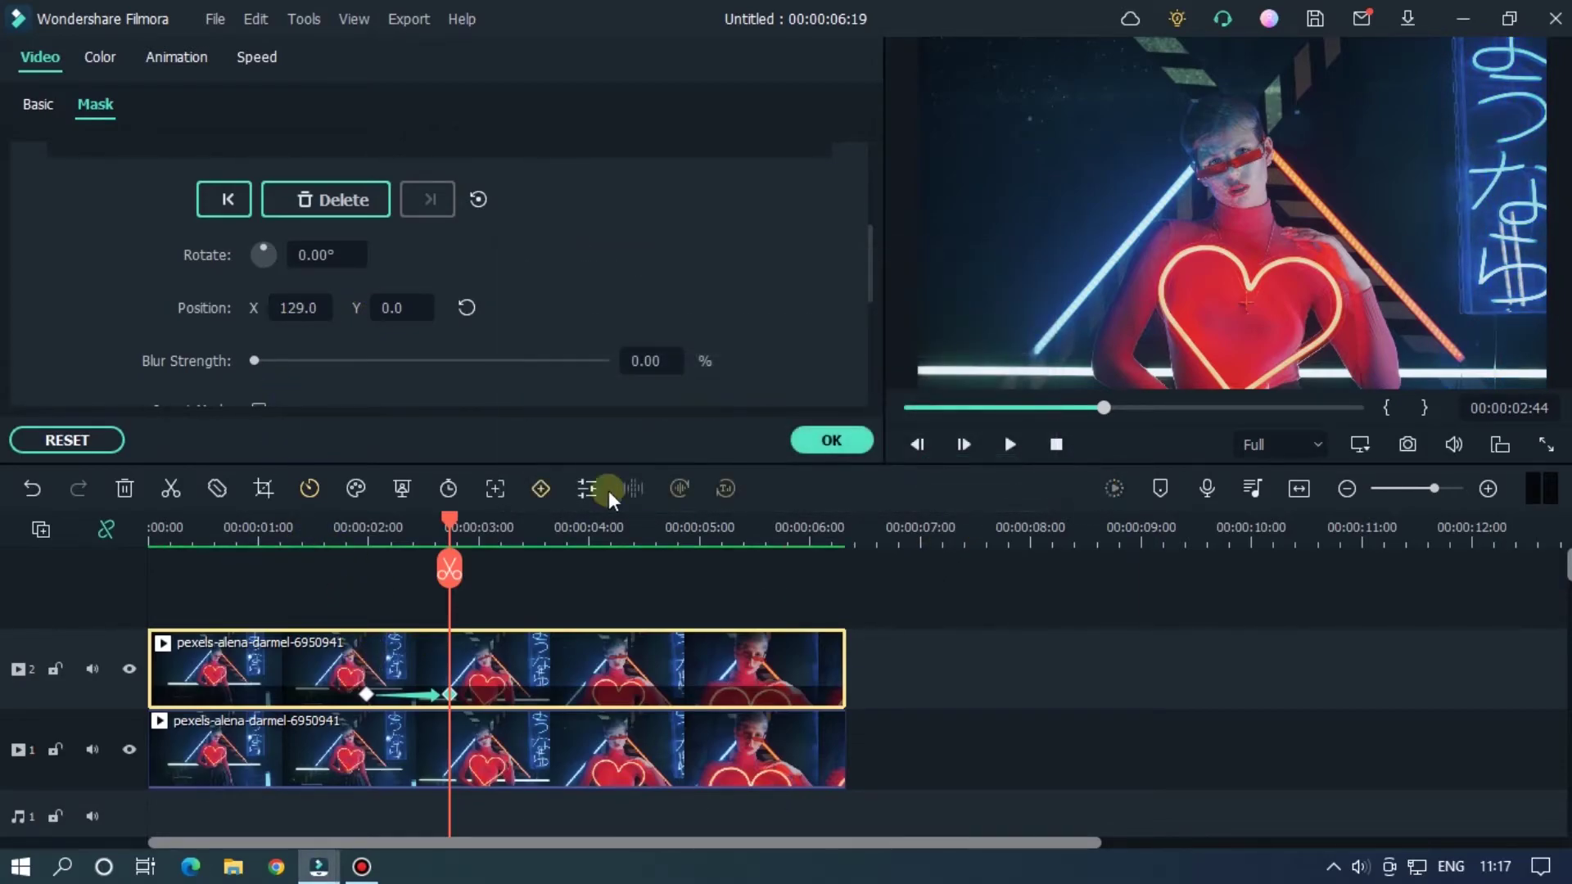
{"action": "left_click", "coordinate": [260, 538]}
{"action": "key", "text": "space"}
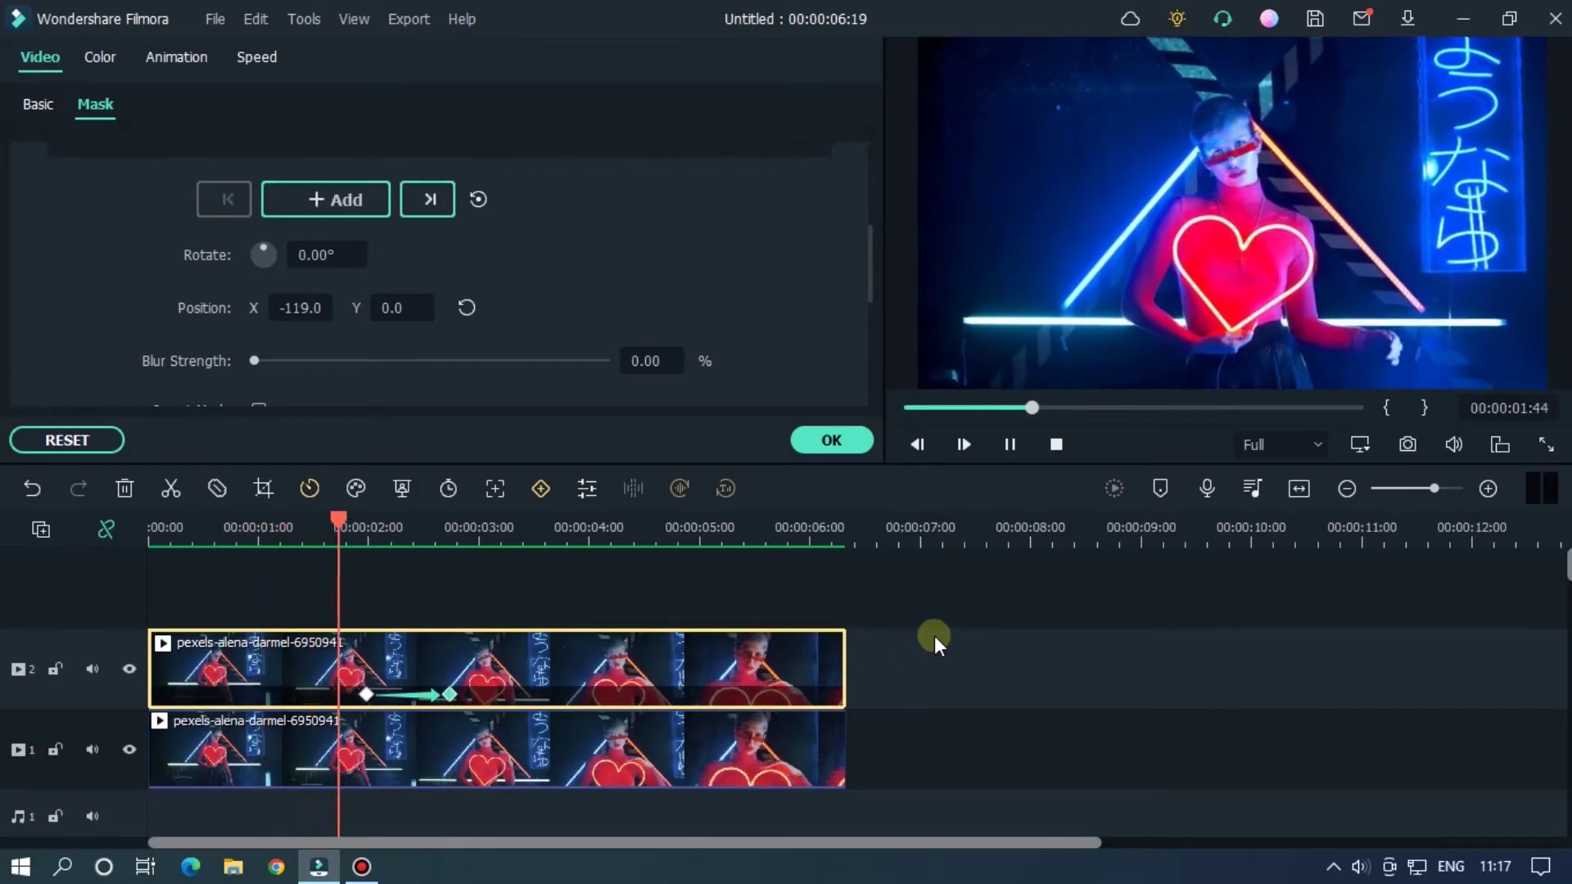
{"action": "left_click", "coordinate": [305, 530]}
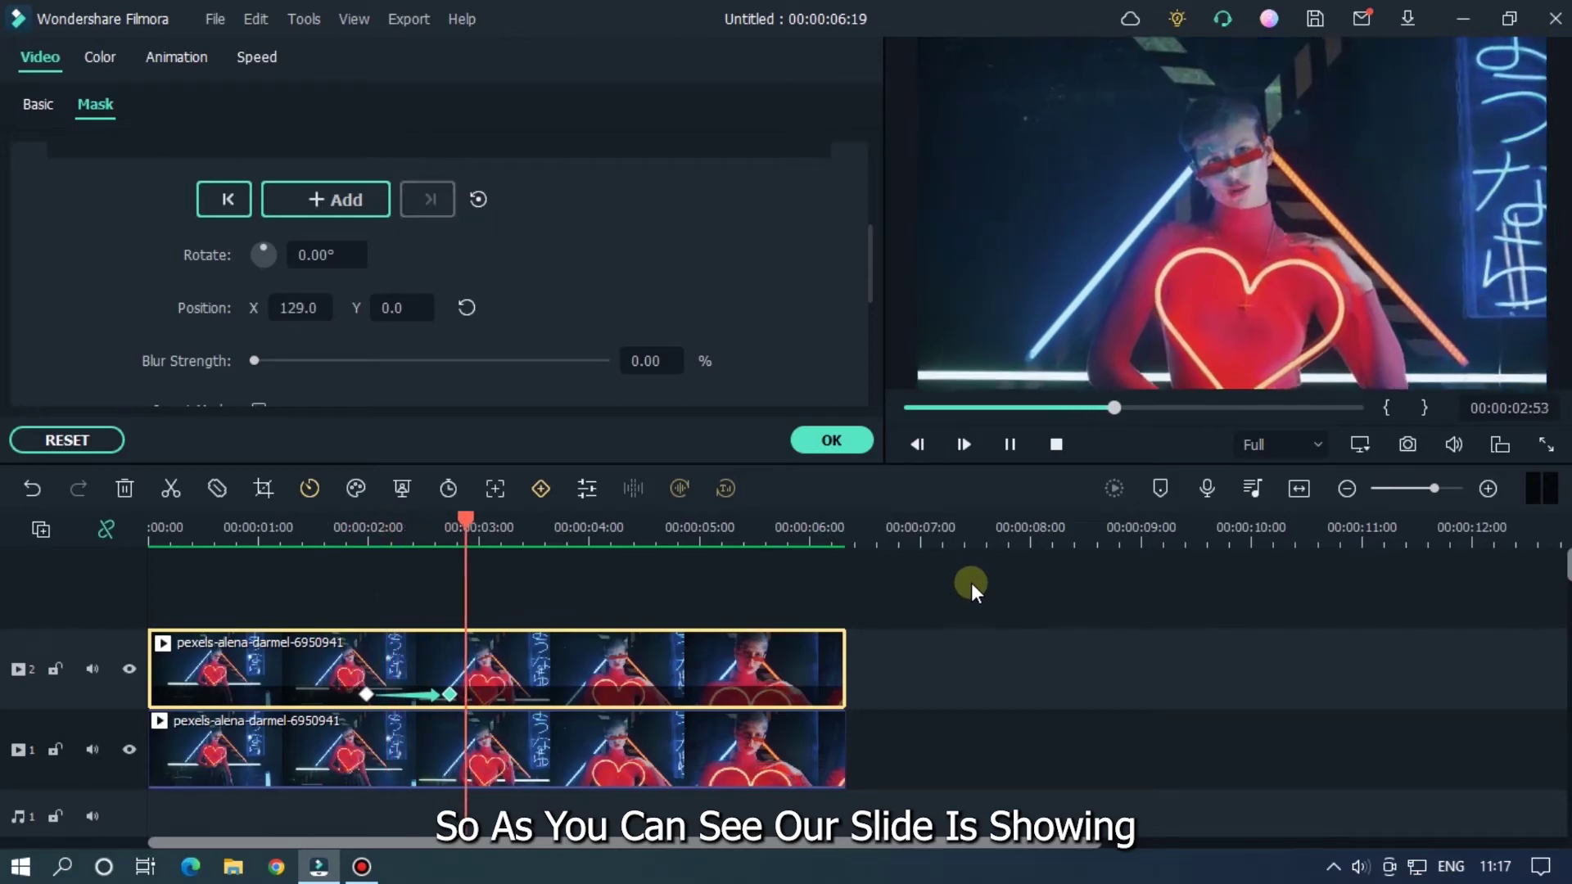
{"action": "left_click", "coordinate": [494, 537]}
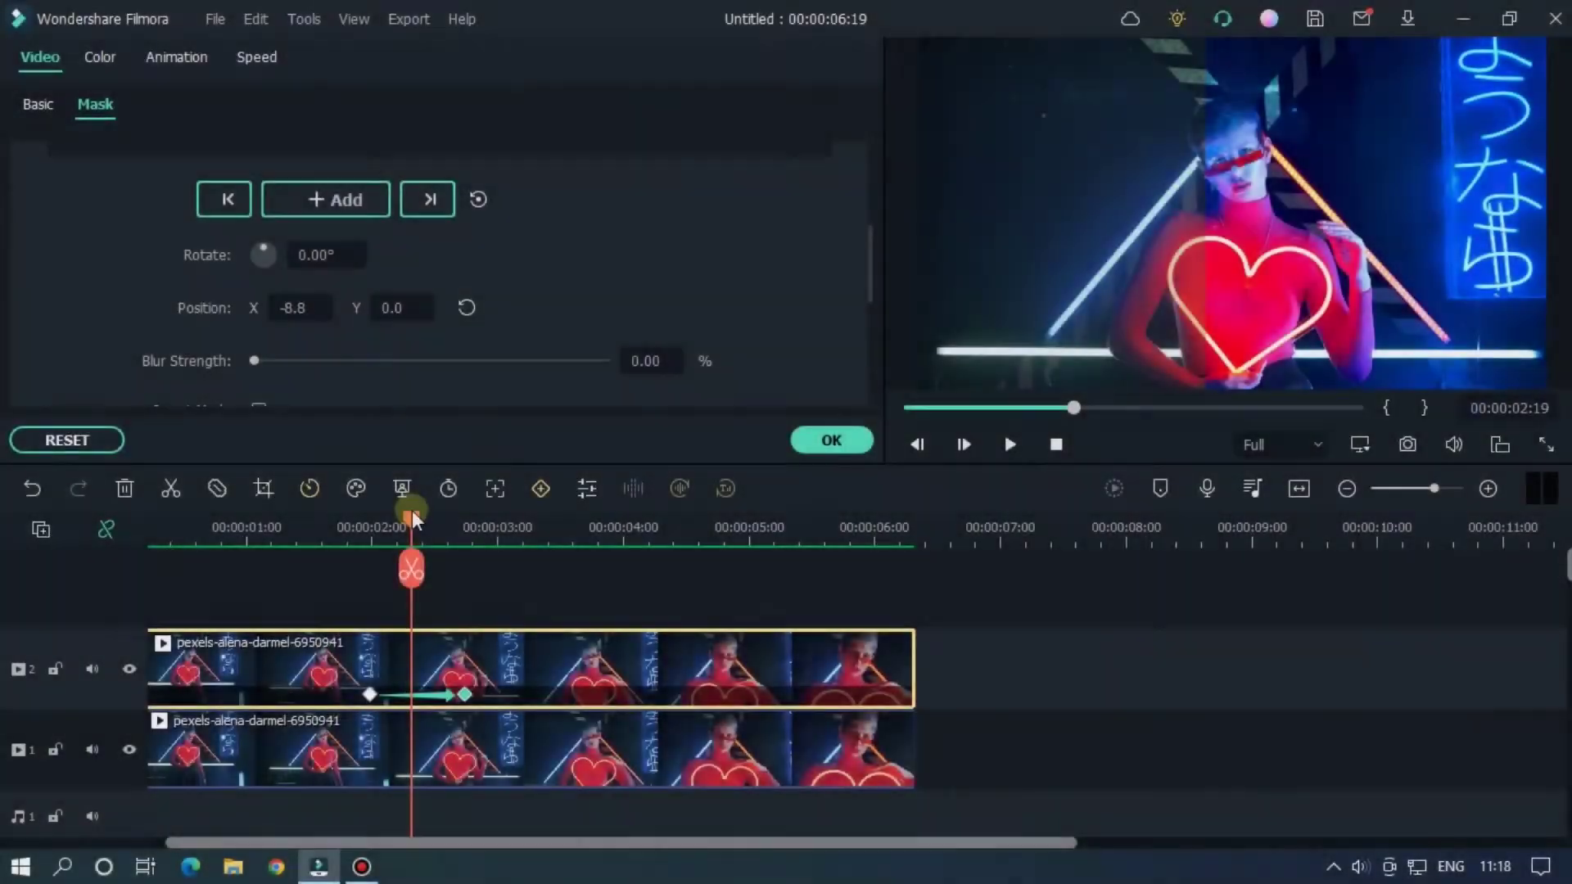
Set the mask's Blur Strength to 50 at the first and last keyframes, then re-render the preview
{"action": "left_click", "coordinate": [226, 197]}
{"action": "scroll", "coordinate": [698, 254], "scroll_direction": "down", "scroll_amount": 1}
{"action": "scroll", "coordinate": [697, 253], "scroll_direction": "down", "scroll_amount": 1}
{"action": "left_click", "coordinate": [636, 222]}
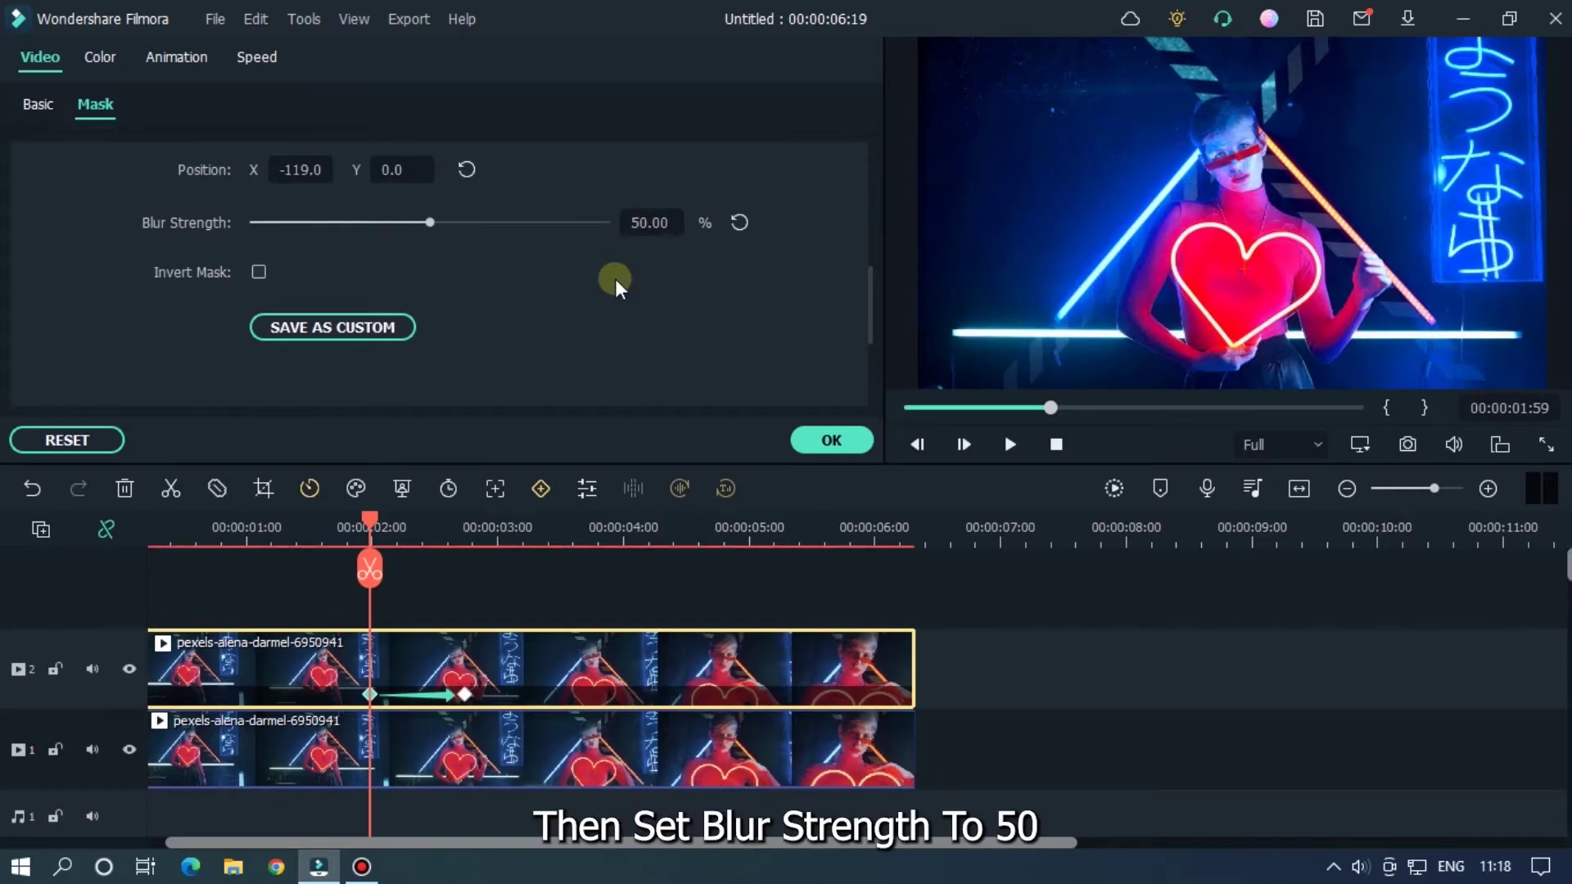
{"action": "scroll", "coordinate": [590, 262], "scroll_direction": "up", "scroll_amount": 2}
{"action": "left_click", "coordinate": [429, 193]}
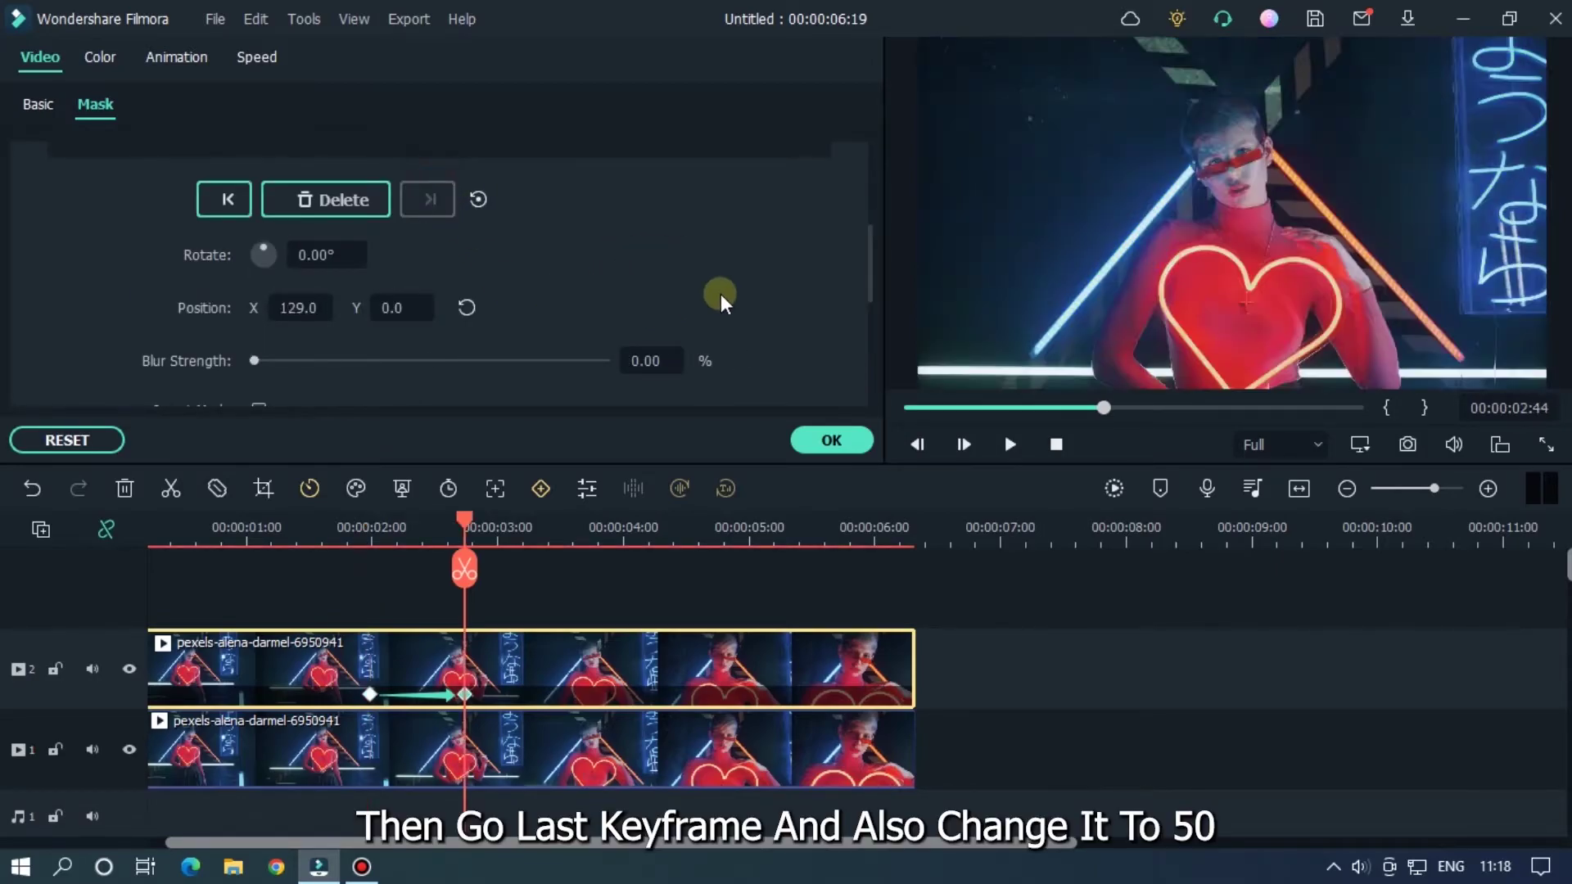
{"action": "scroll", "coordinate": [721, 299], "scroll_direction": "down", "scroll_amount": 1}
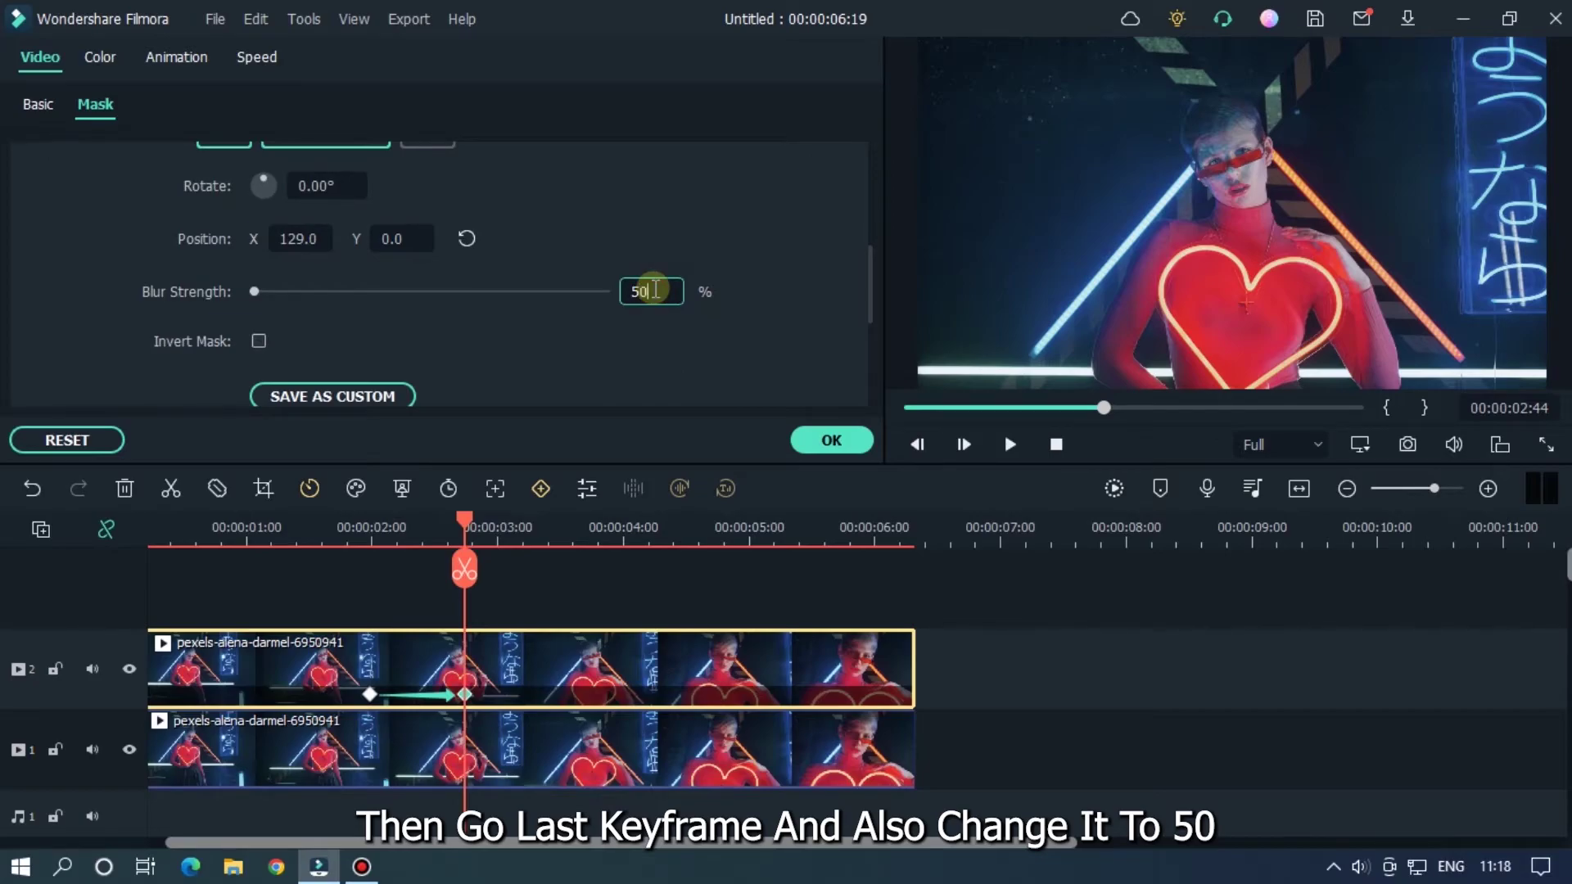
{"action": "left_click", "coordinate": [1114, 491]}
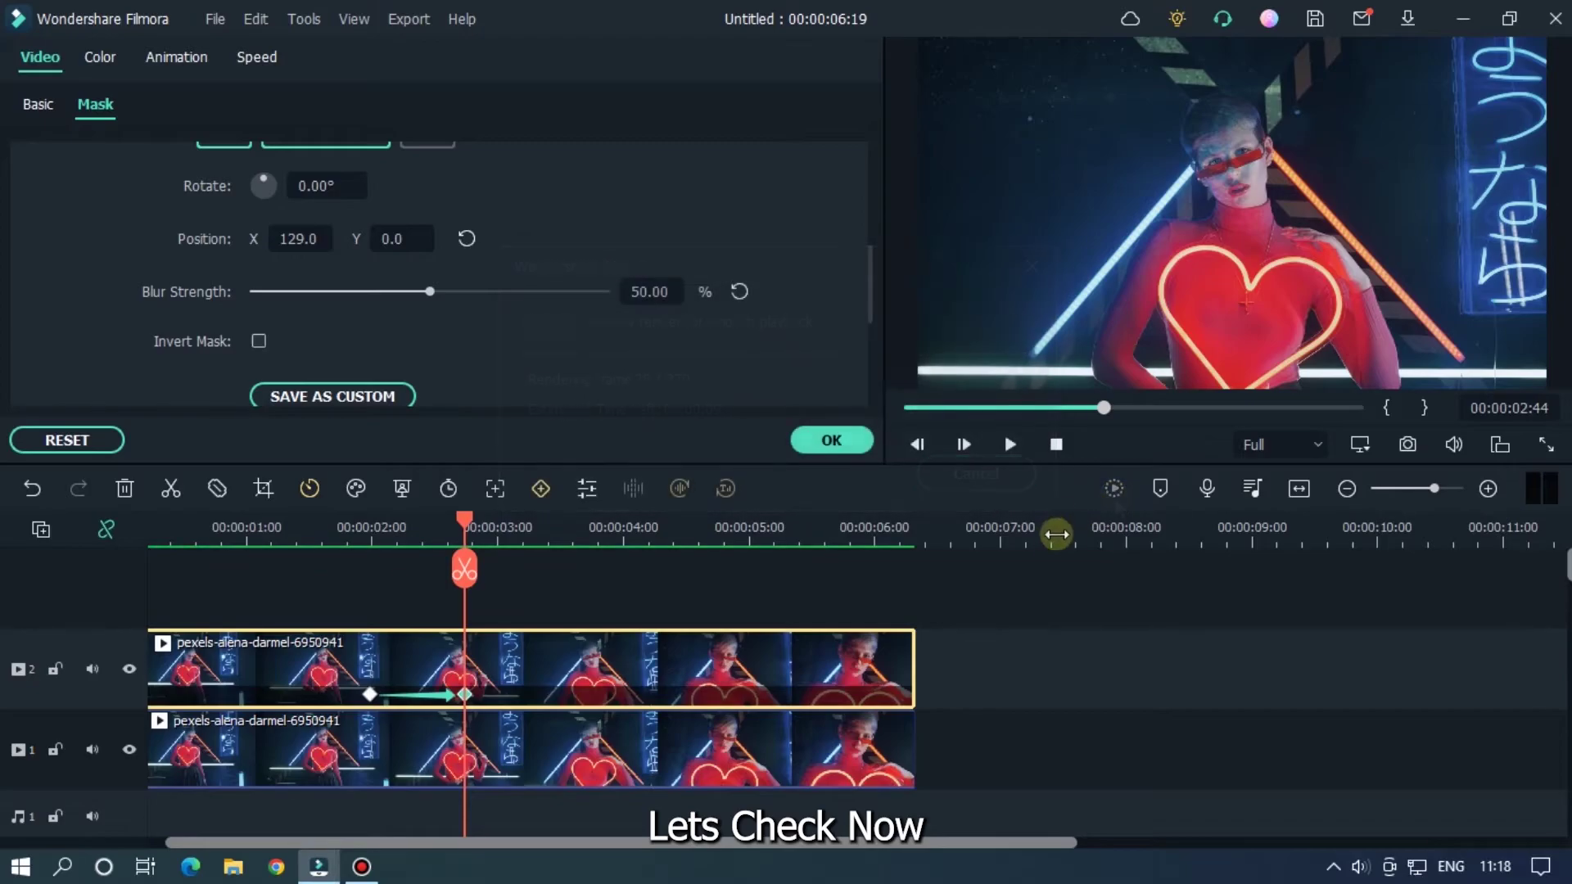
{"action": "scroll", "coordinate": [1010, 534], "scroll_direction": "down", "scroll_amount": 3}
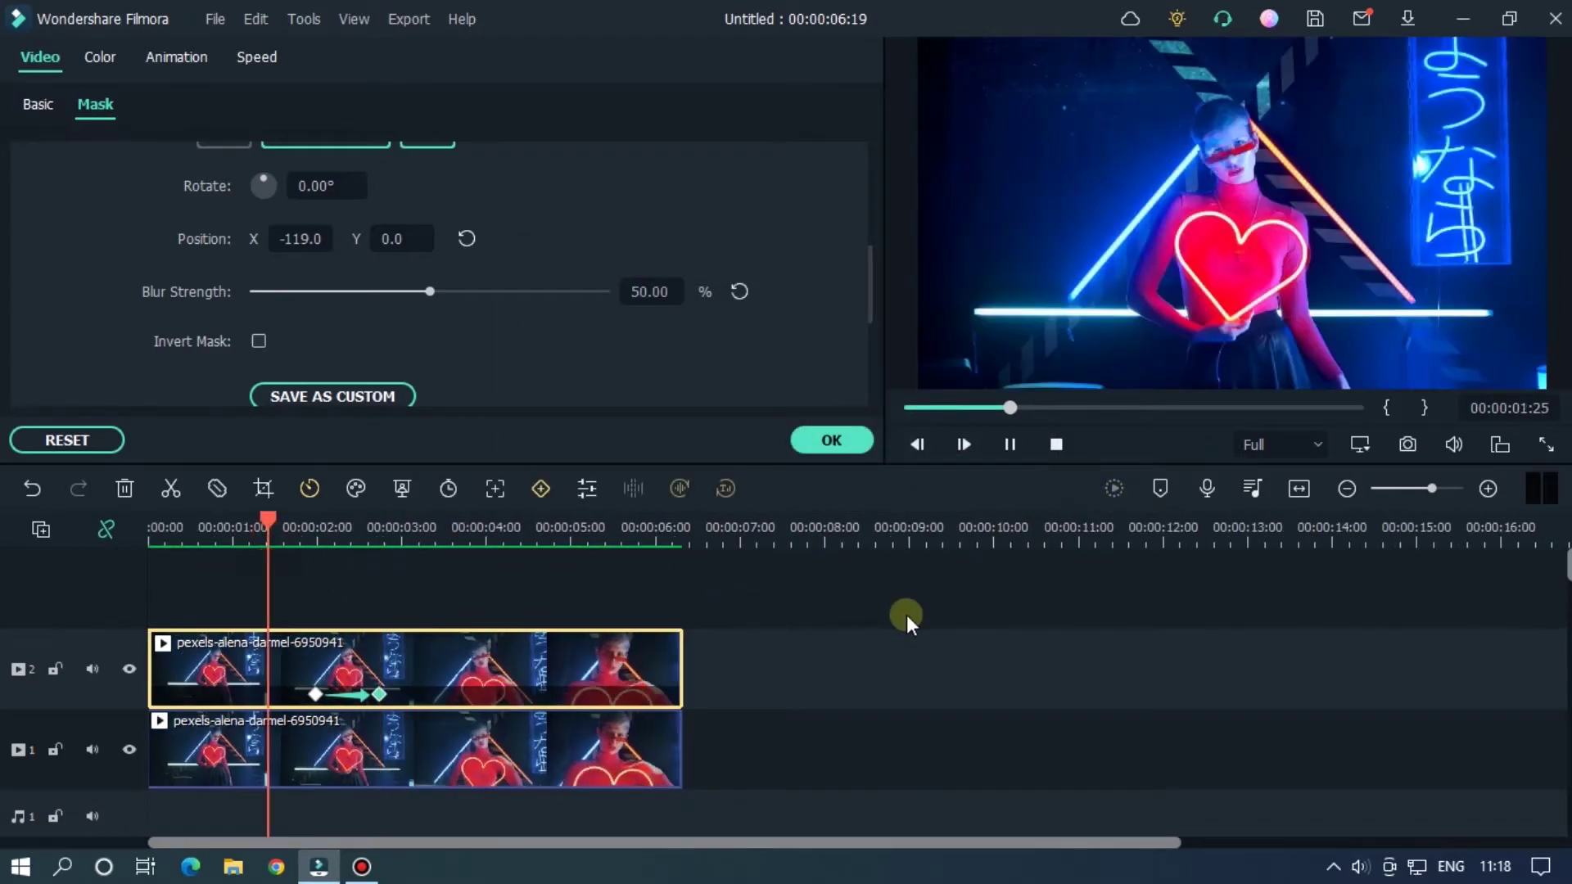
{"action": "key", "text": "space"}
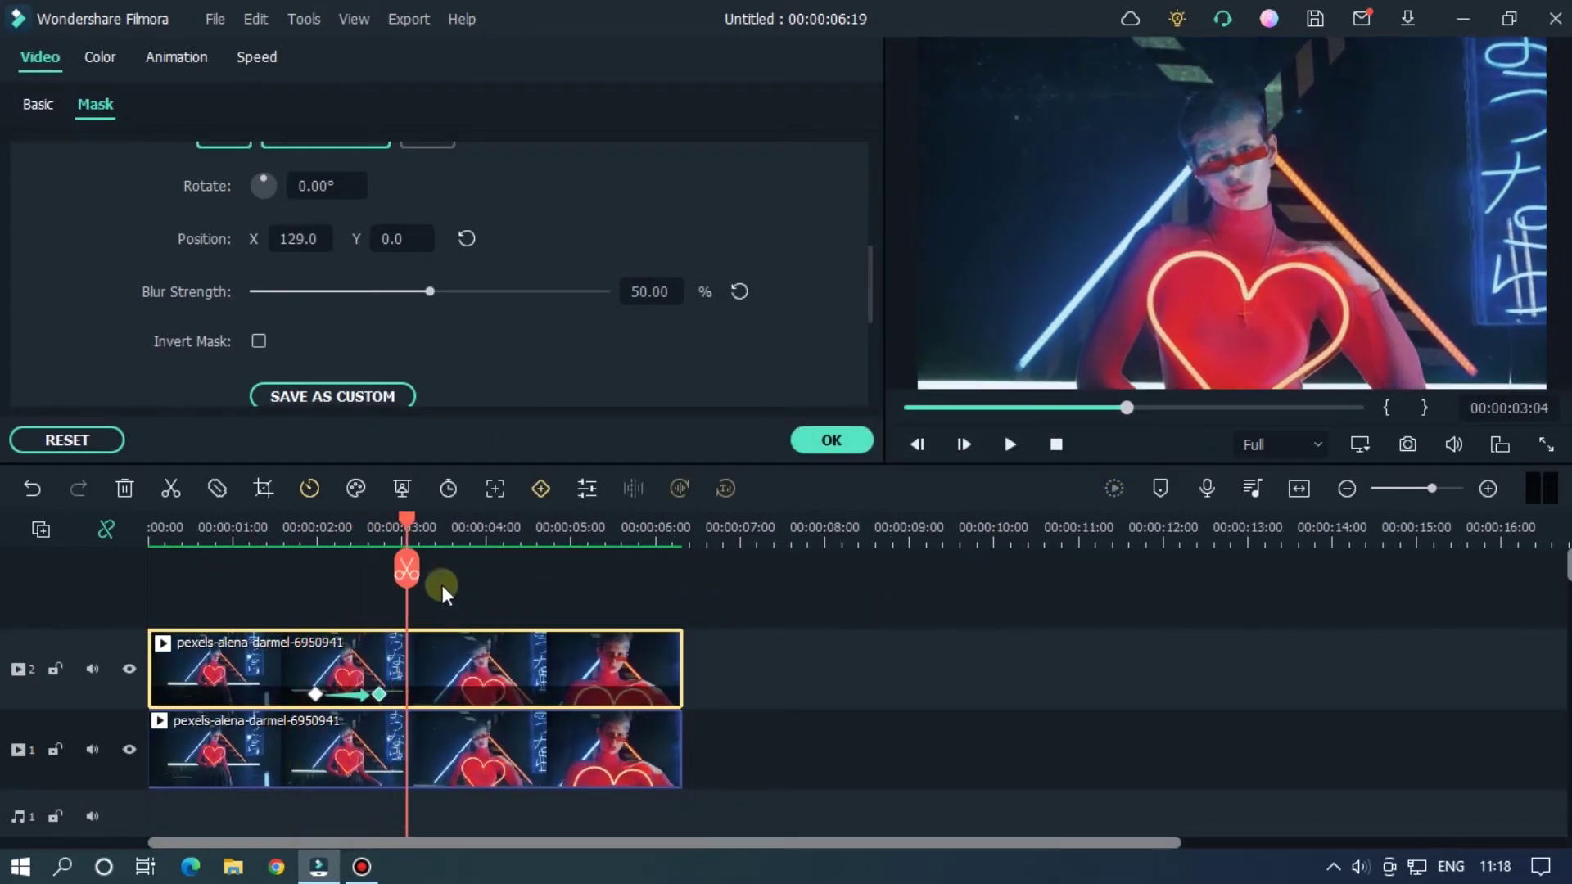
{"action": "left_click", "coordinate": [292, 541]}
{"action": "key", "text": "space"}
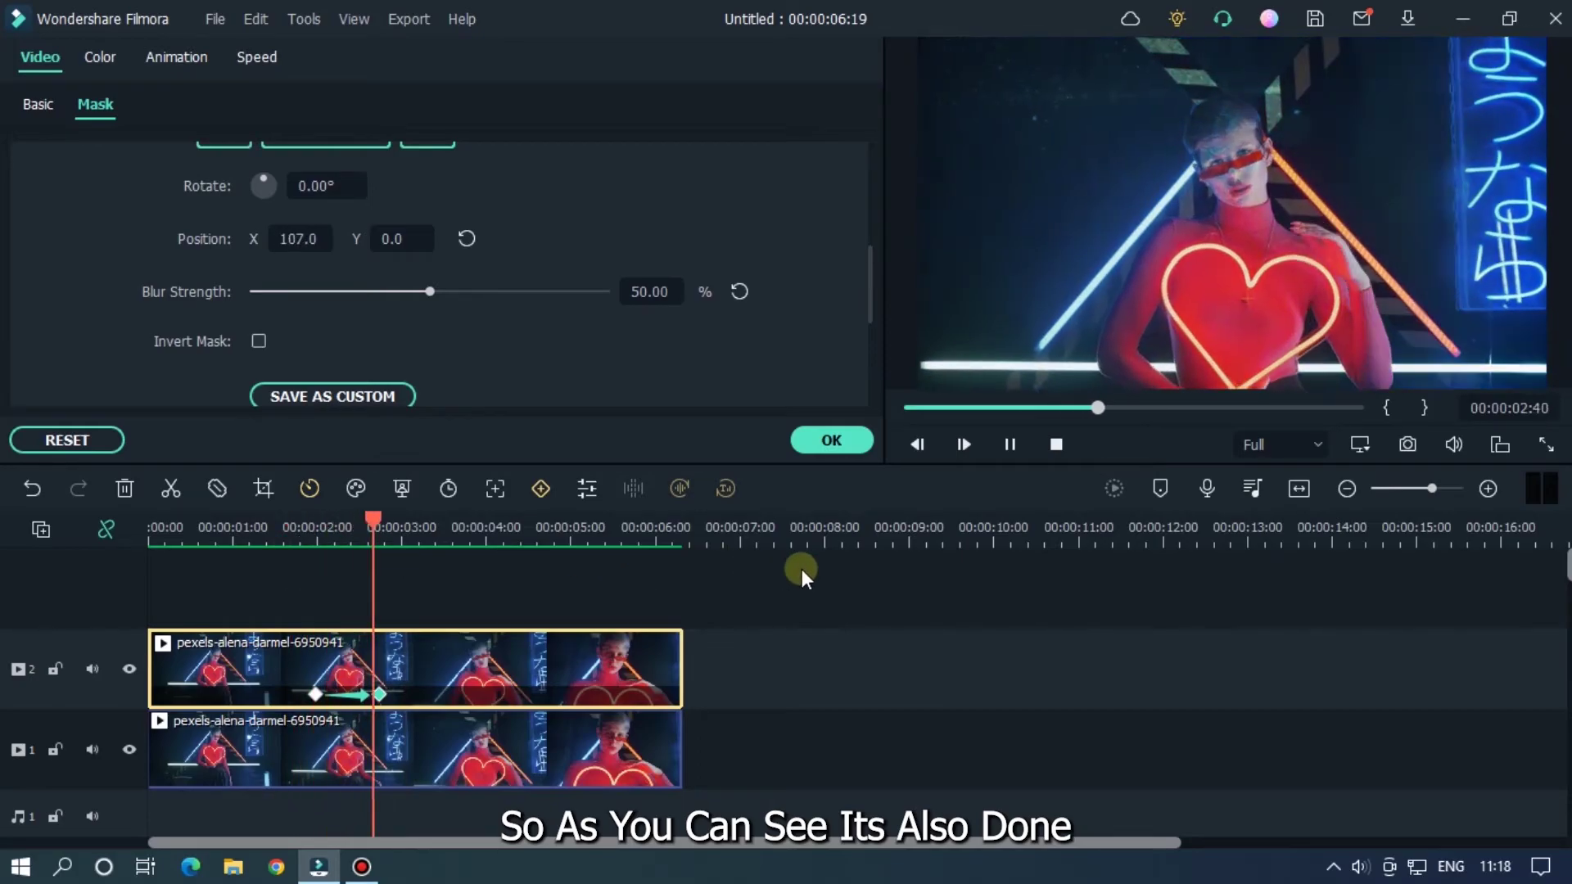
{"action": "left_click", "coordinate": [271, 532]}
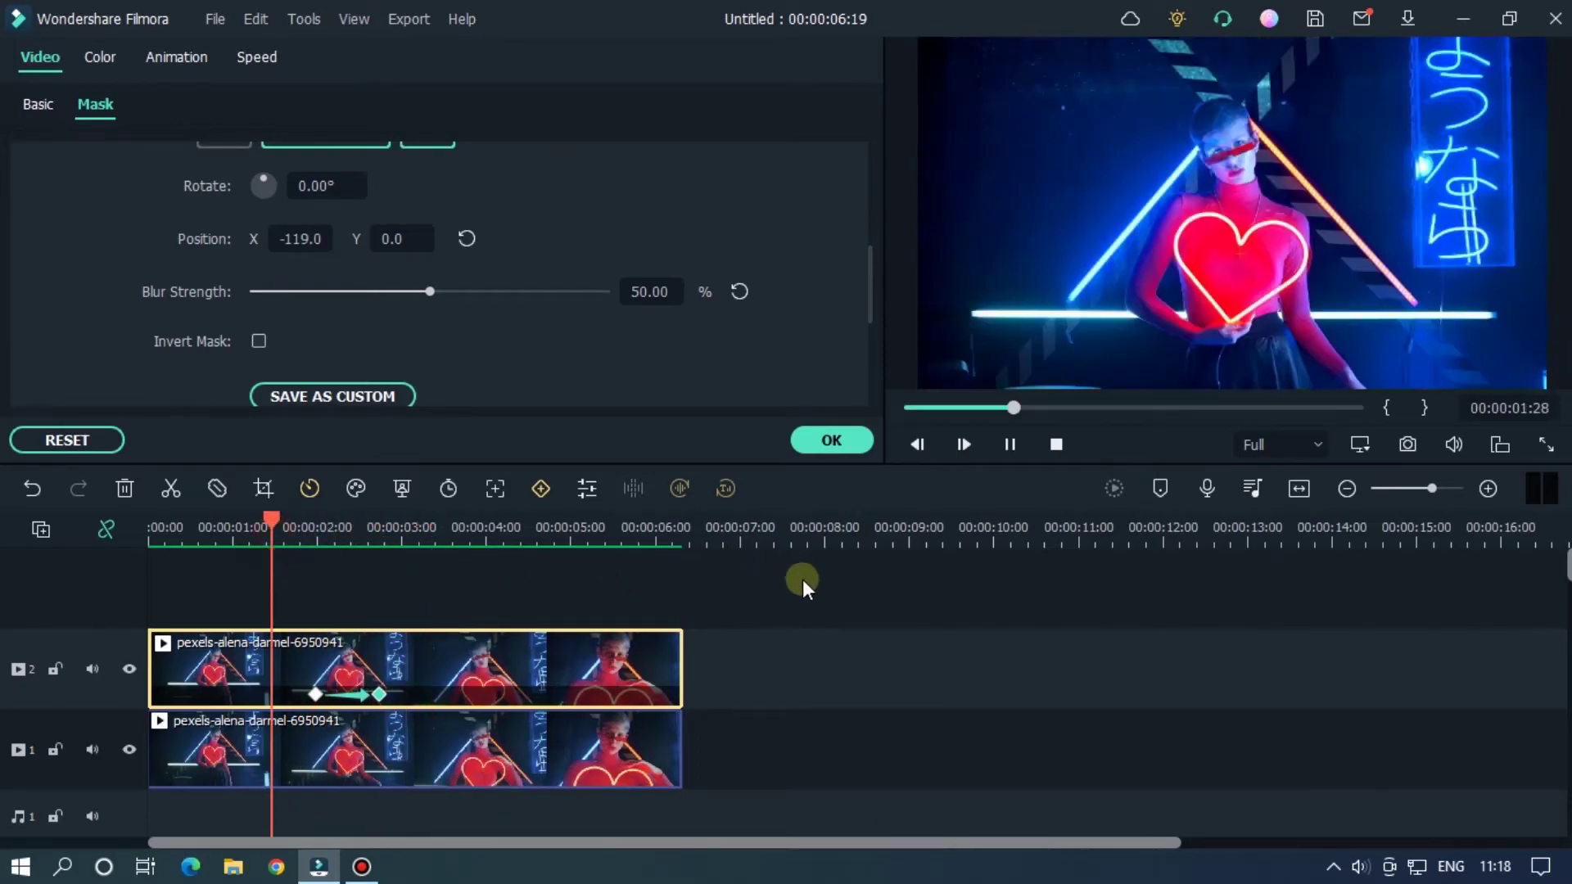